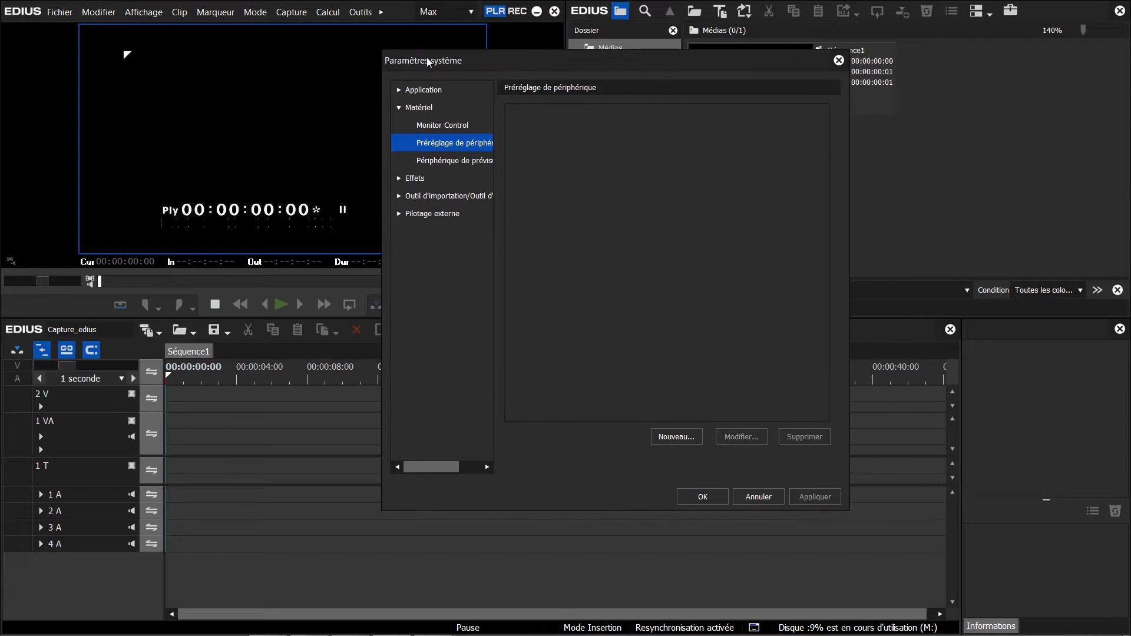
- Start a new device preset in the hardware settings and name it HDV
{"action": "left_click", "coordinate": [406, 108]}
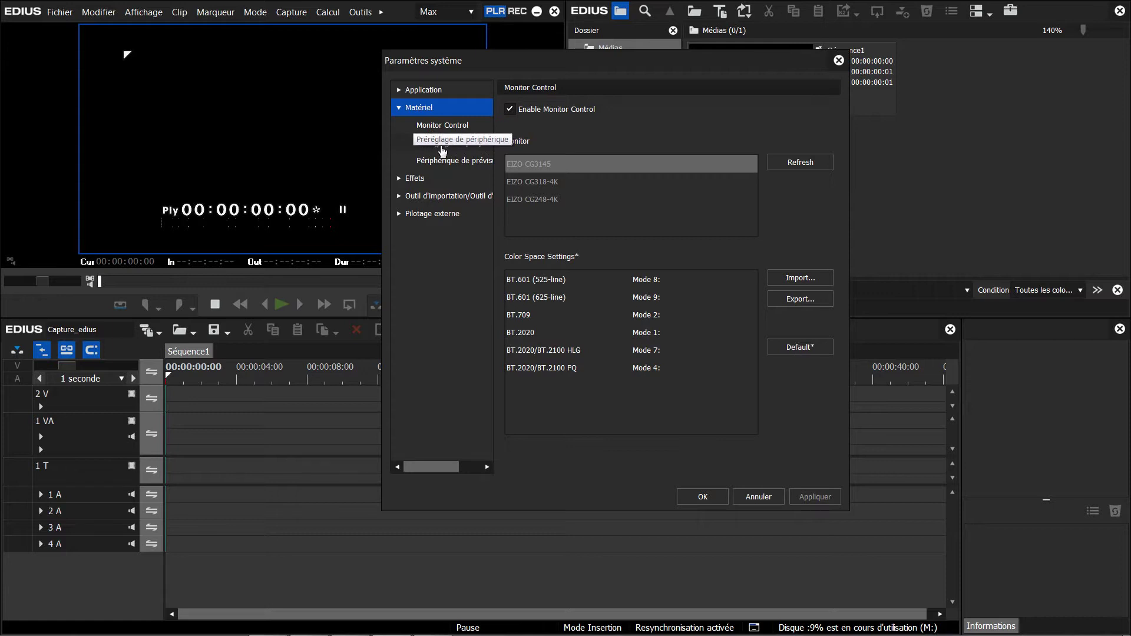
{"action": "left_click", "coordinate": [443, 146]}
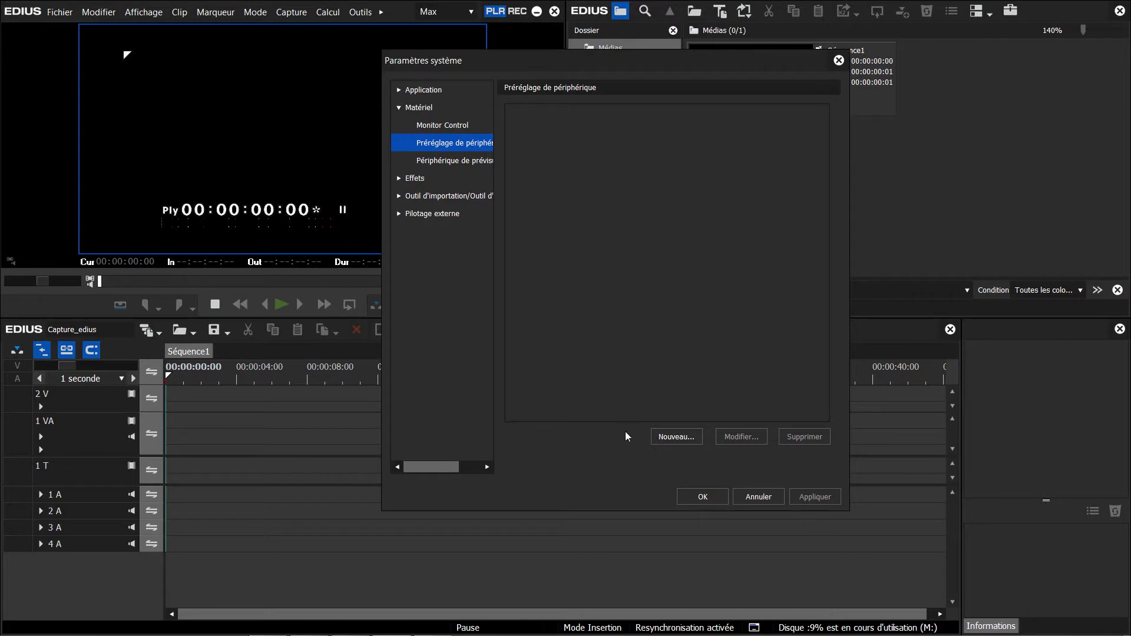
{"action": "left_click", "coordinate": [675, 437]}
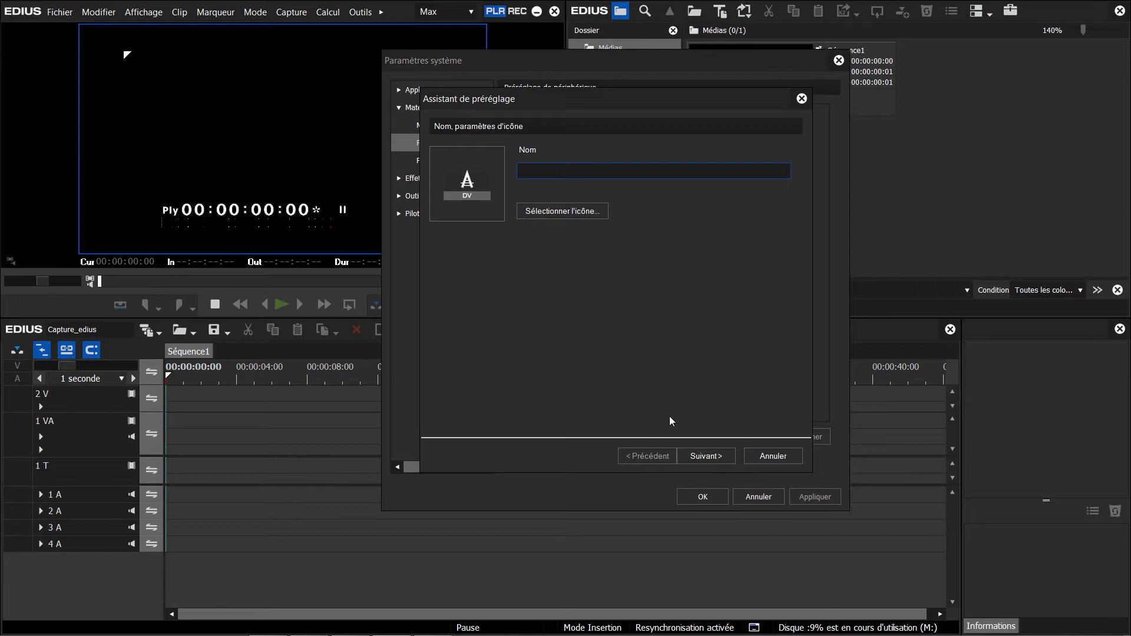
{"action": "type", "text": "HDV"}
- Give the HDV preset the tape deck icon devicepreset_icon22 and proceed to the input format settings
{"action": "left_click", "coordinate": [536, 212]}
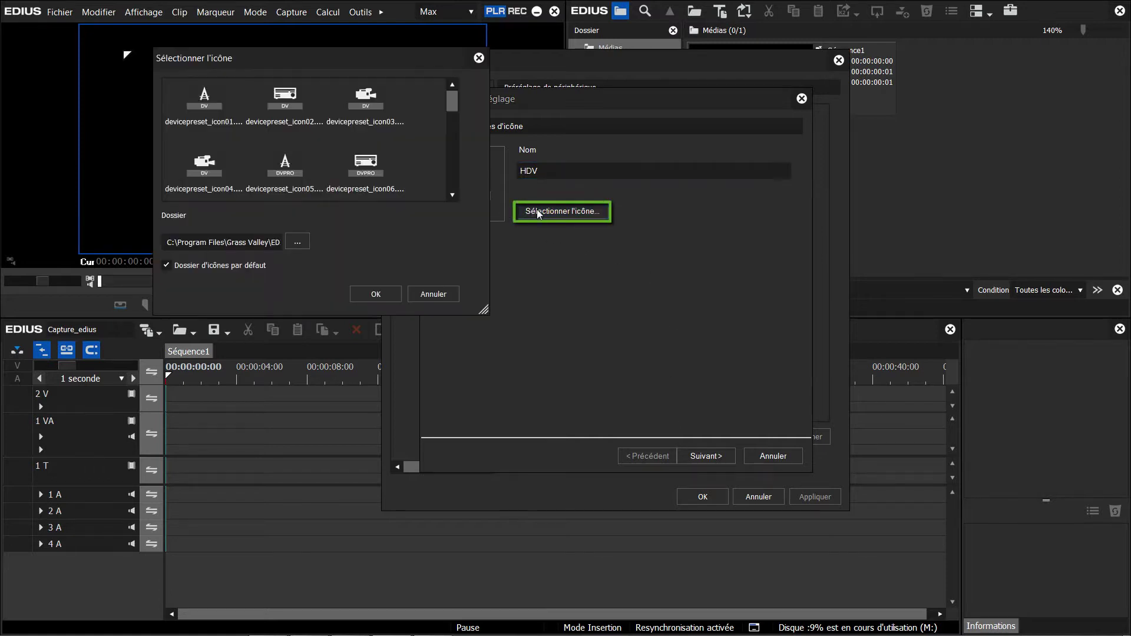
{"action": "left_click_drag", "start_coordinate": [455, 106], "coordinate": [452, 150]}
{"action": "scroll", "coordinate": [422, 128], "scroll_direction": "down", "scroll_amount": 2}
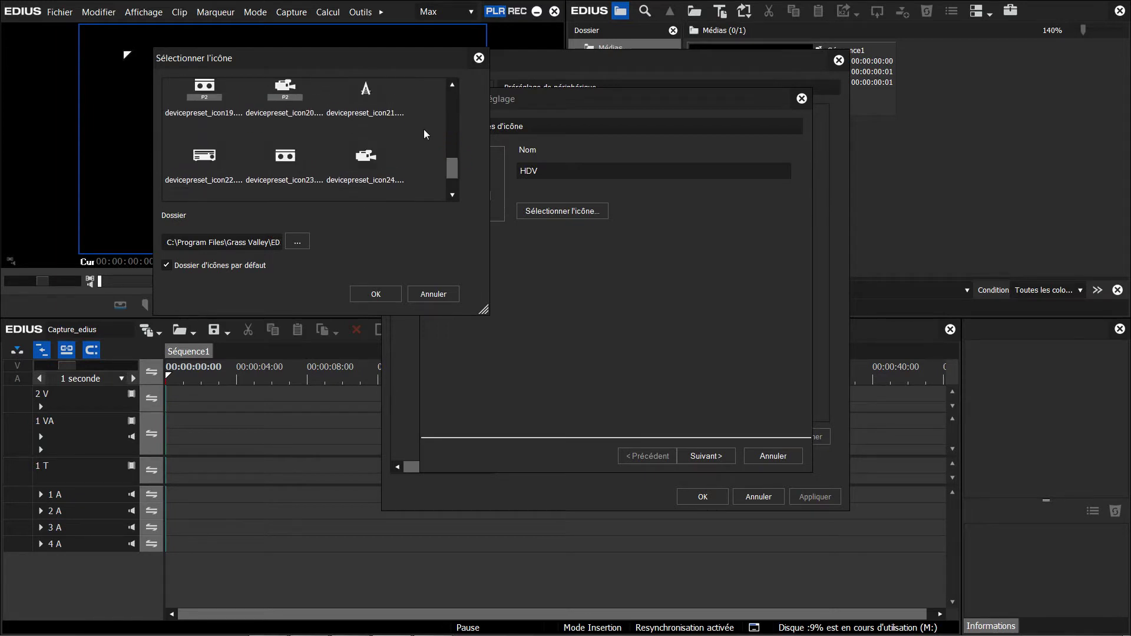
{"action": "left_click", "coordinate": [201, 163]}
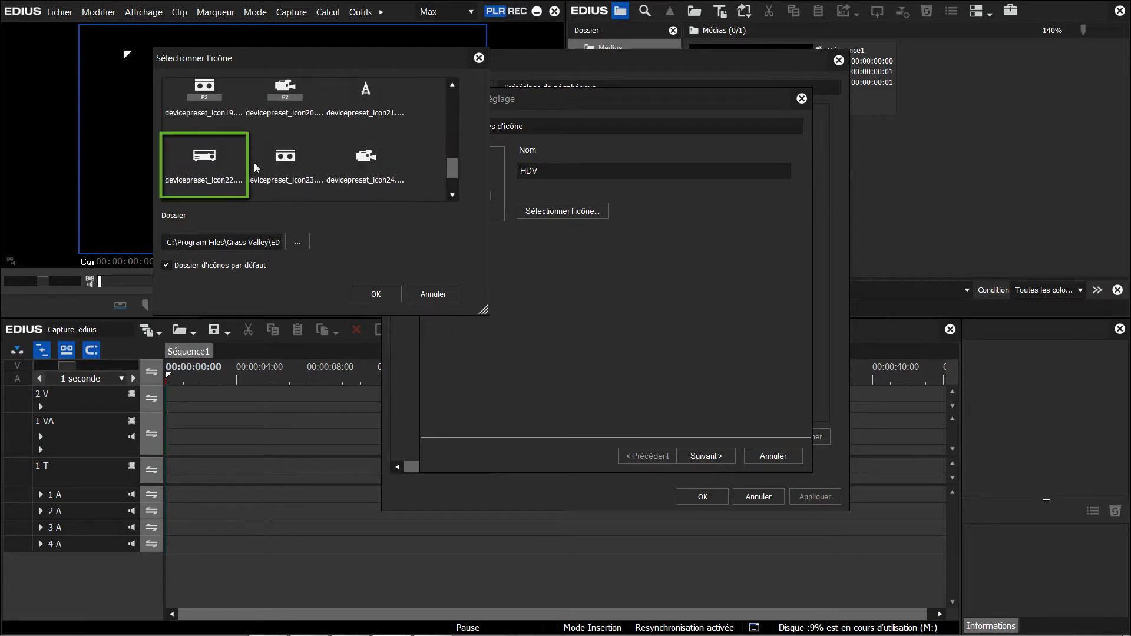
{"action": "left_click", "coordinate": [201, 164]}
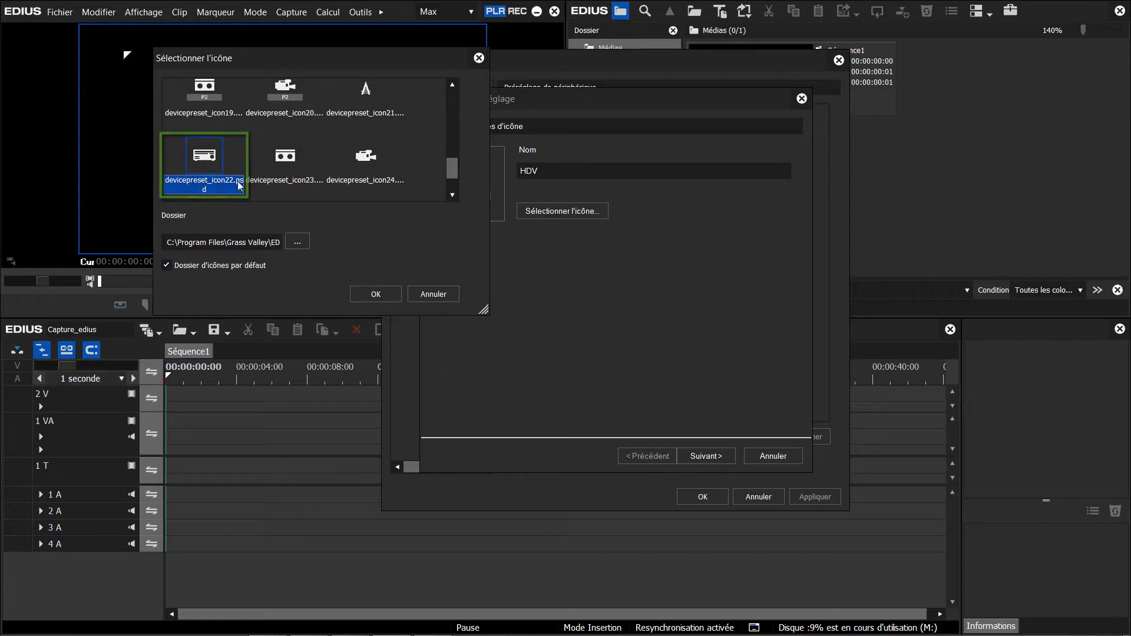
{"action": "left_click", "coordinate": [369, 295]}
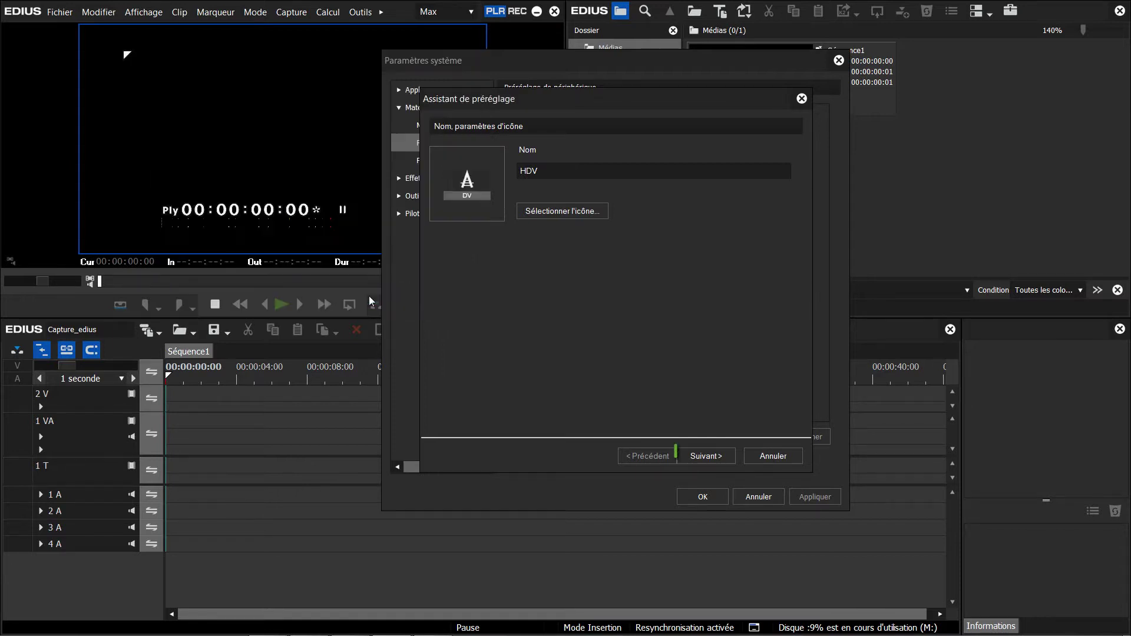
{"action": "left_click", "coordinate": [706, 454]}
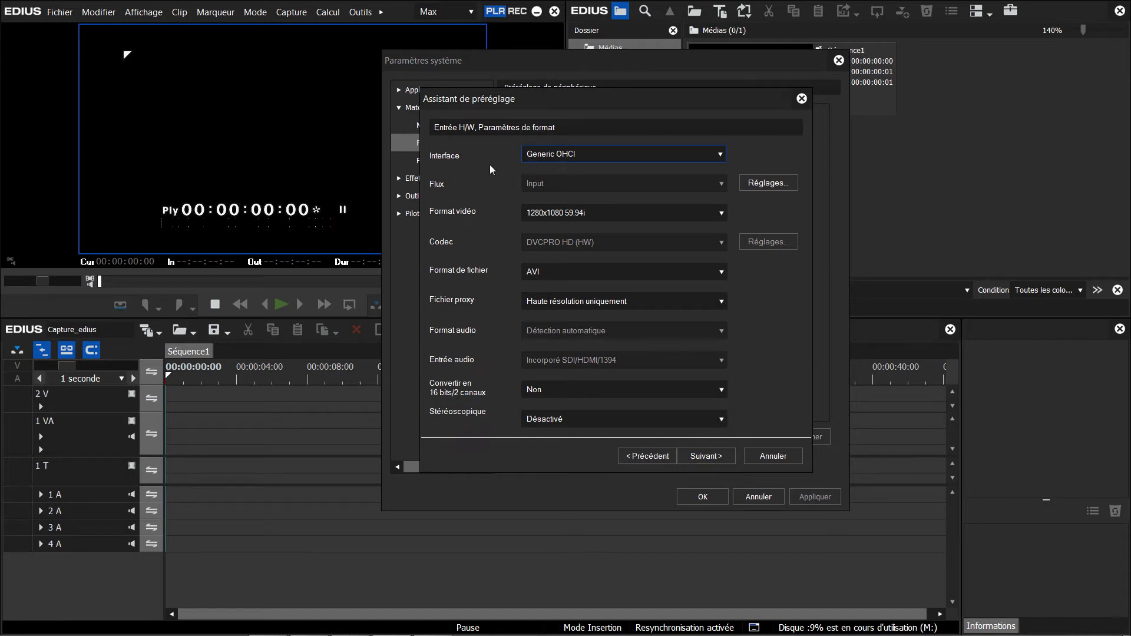
- Set the preset's input interface to Generic HDV and its video format to 1440x1080 50i
{"action": "left_click", "coordinate": [543, 154]}
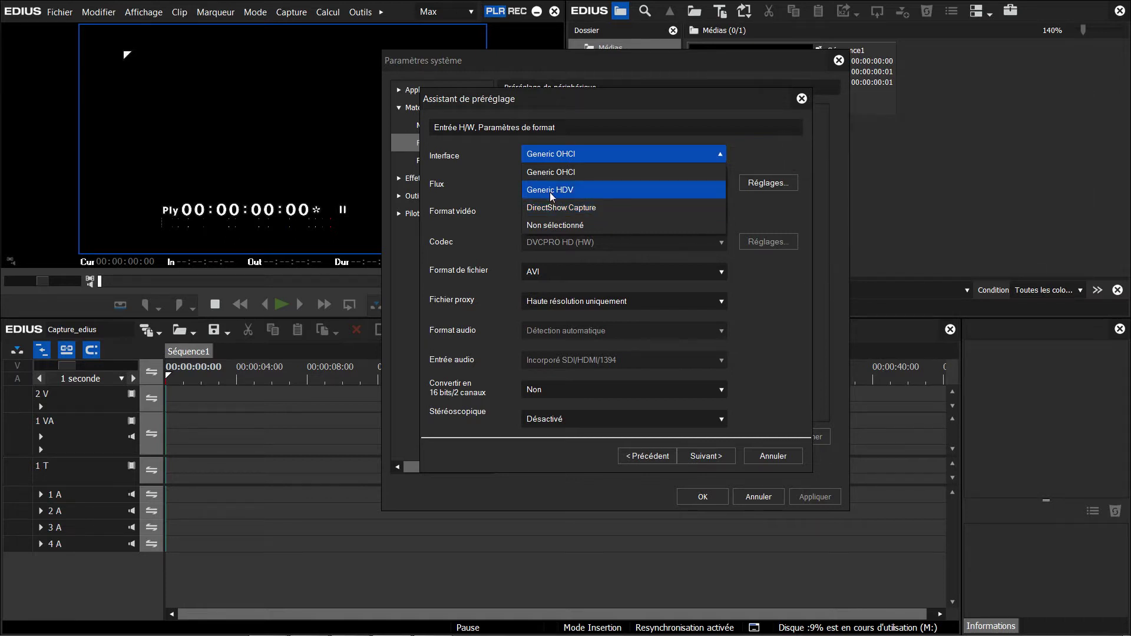
{"action": "left_click", "coordinate": [550, 191]}
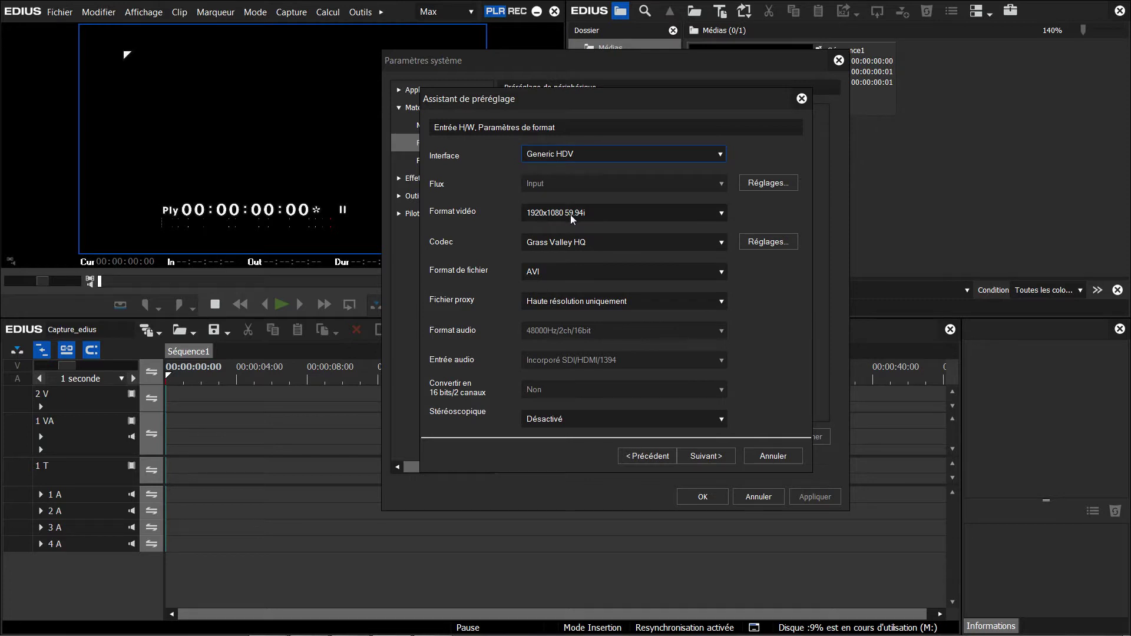
{"action": "left_click", "coordinate": [620, 213]}
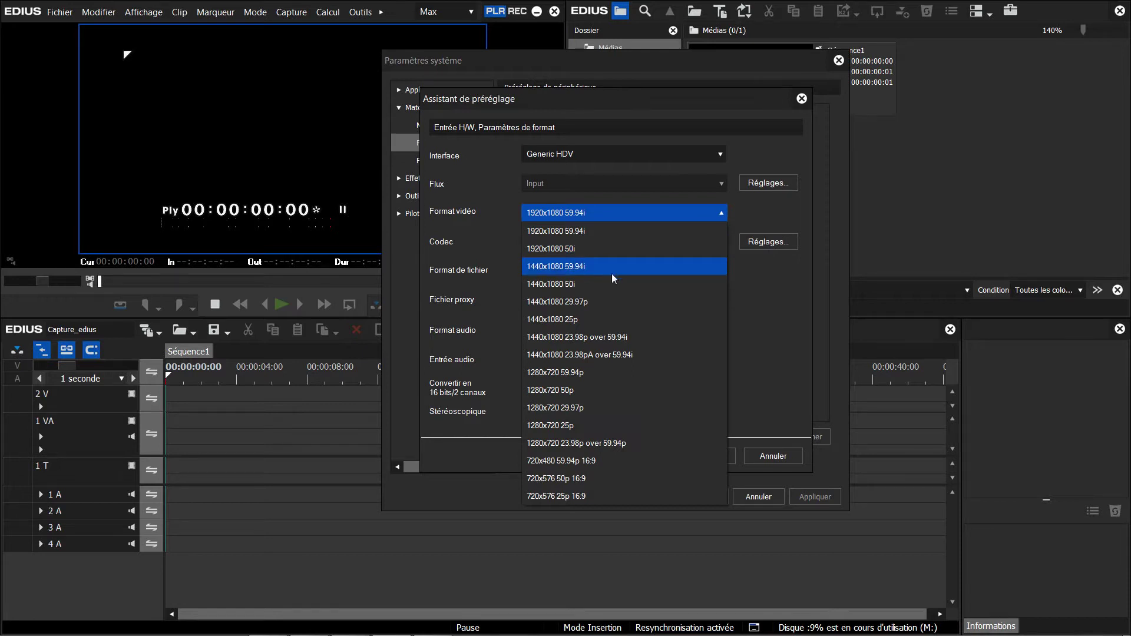
{"action": "left_click", "coordinate": [558, 288]}
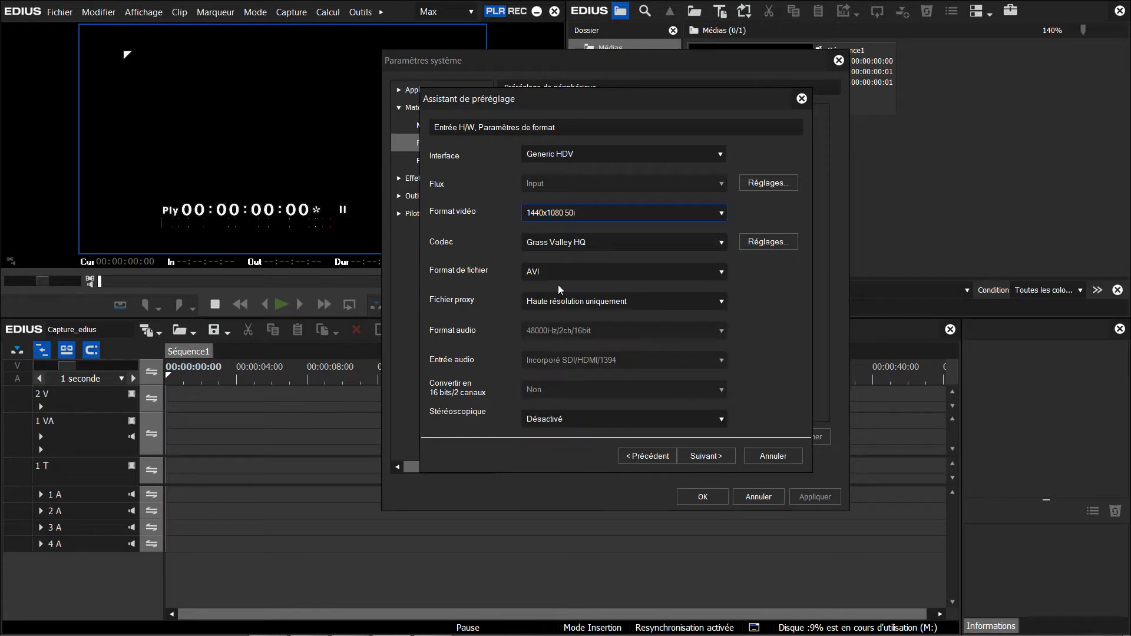
- Set the input codec to Grass Valley HQX with the "En ligne (grain normal)" quality option
{"action": "left_click", "coordinate": [556, 242]}
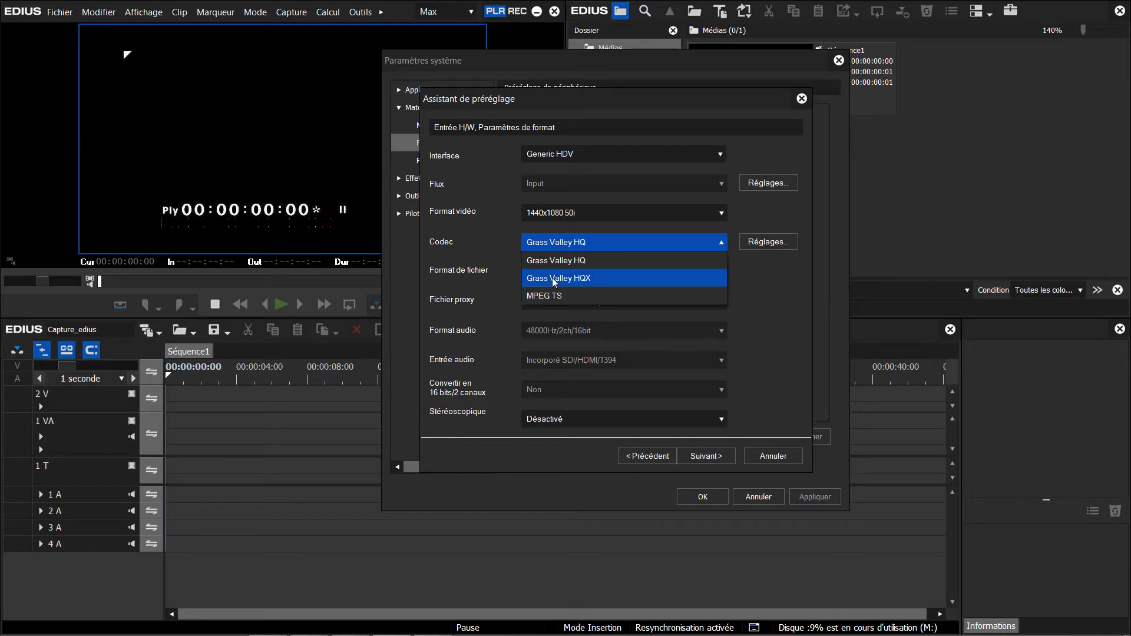
{"action": "left_click", "coordinate": [554, 280]}
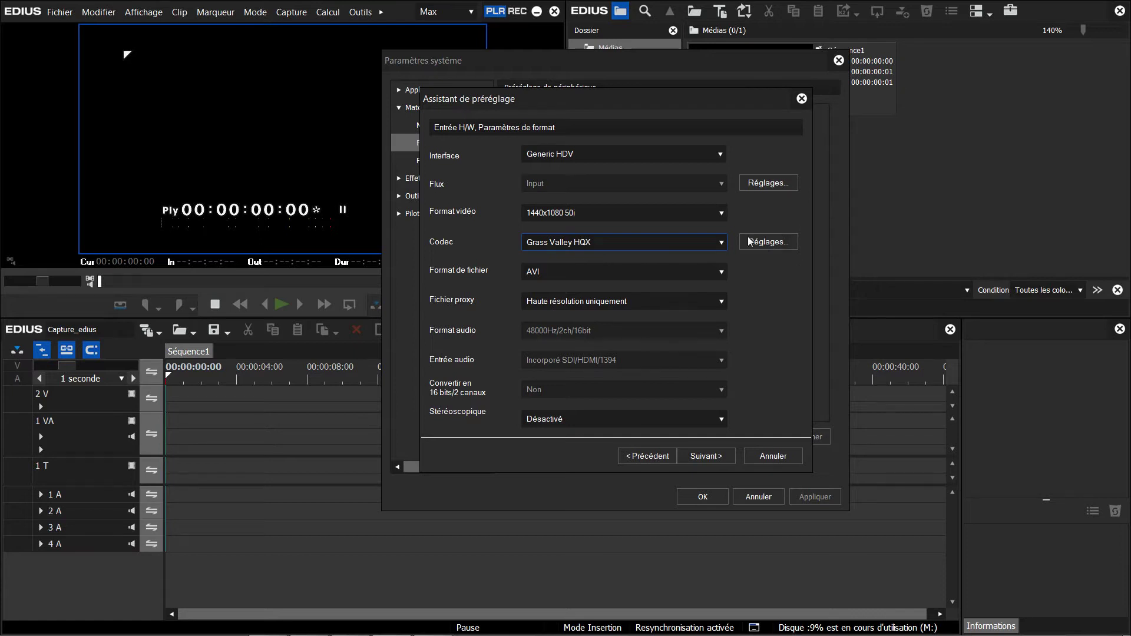
{"action": "left_click", "coordinate": [768, 243]}
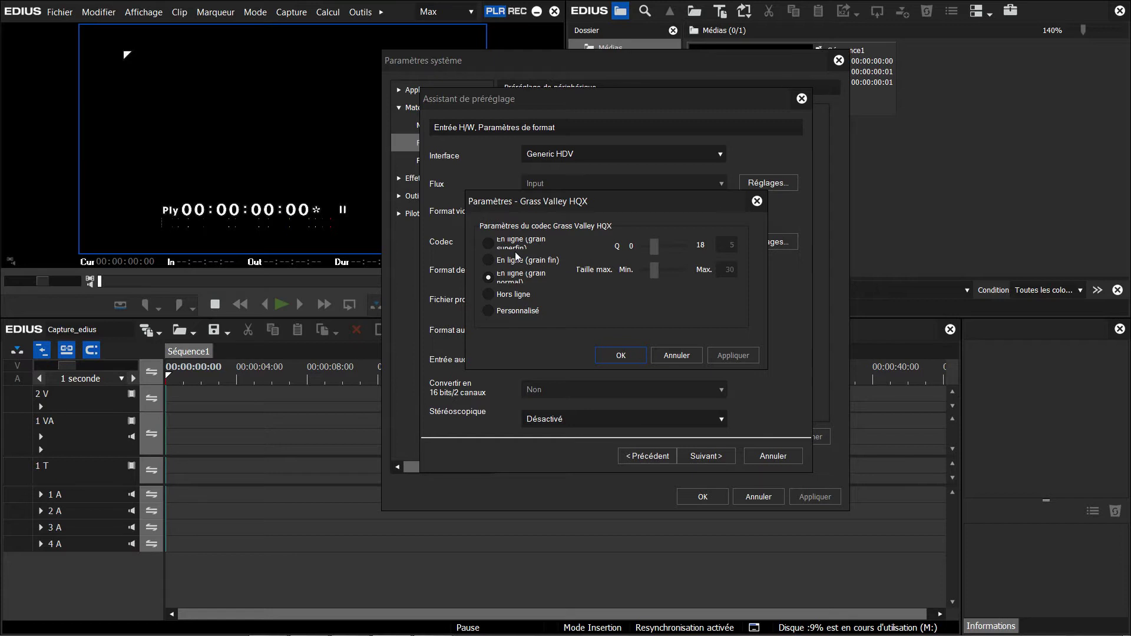
{"action": "left_click", "coordinate": [488, 276]}
{"action": "left_click", "coordinate": [623, 355]}
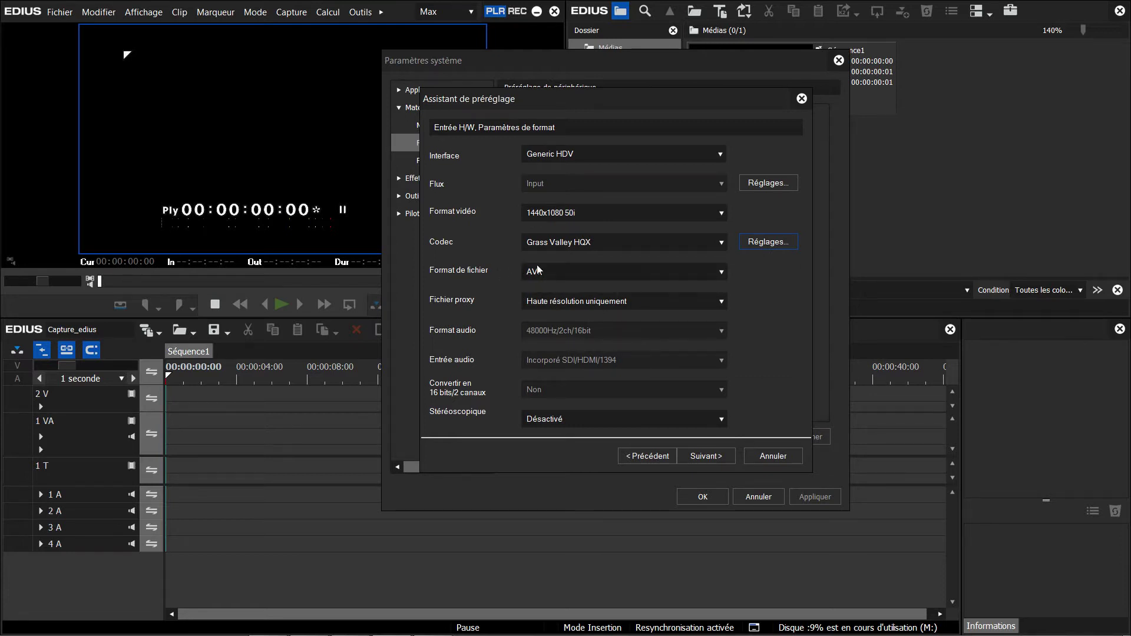
- Choose AVI as file format and "Haute résolution uniquement" for the proxy file, and proceed to the output settings
{"action": "left_click", "coordinate": [561, 274]}
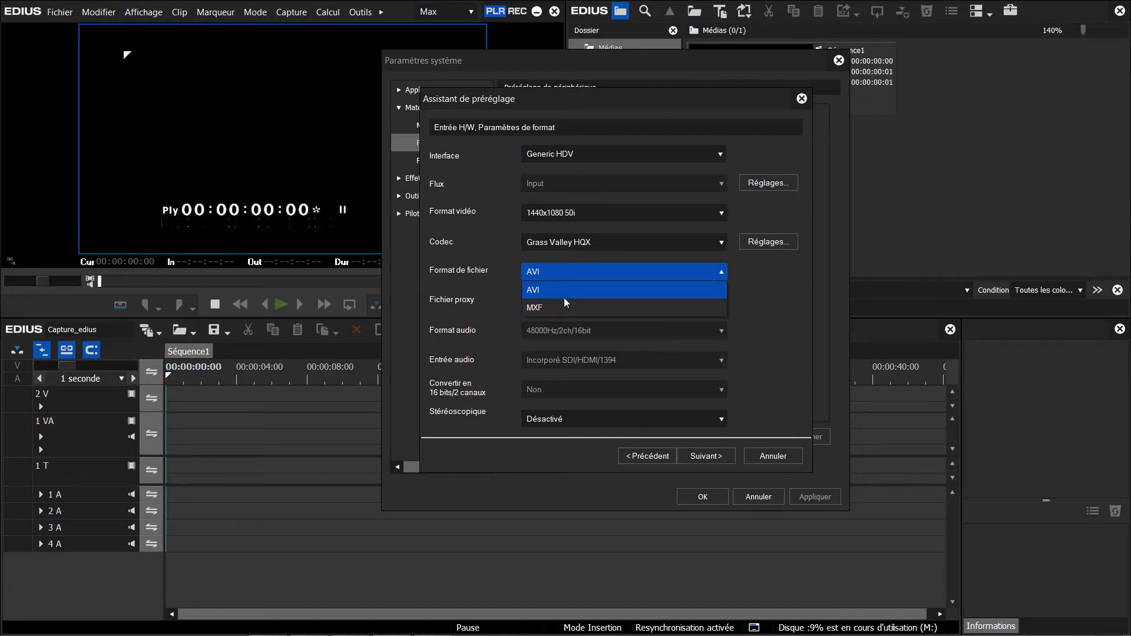
{"action": "left_click", "coordinate": [563, 293]}
{"action": "left_click", "coordinate": [584, 299]}
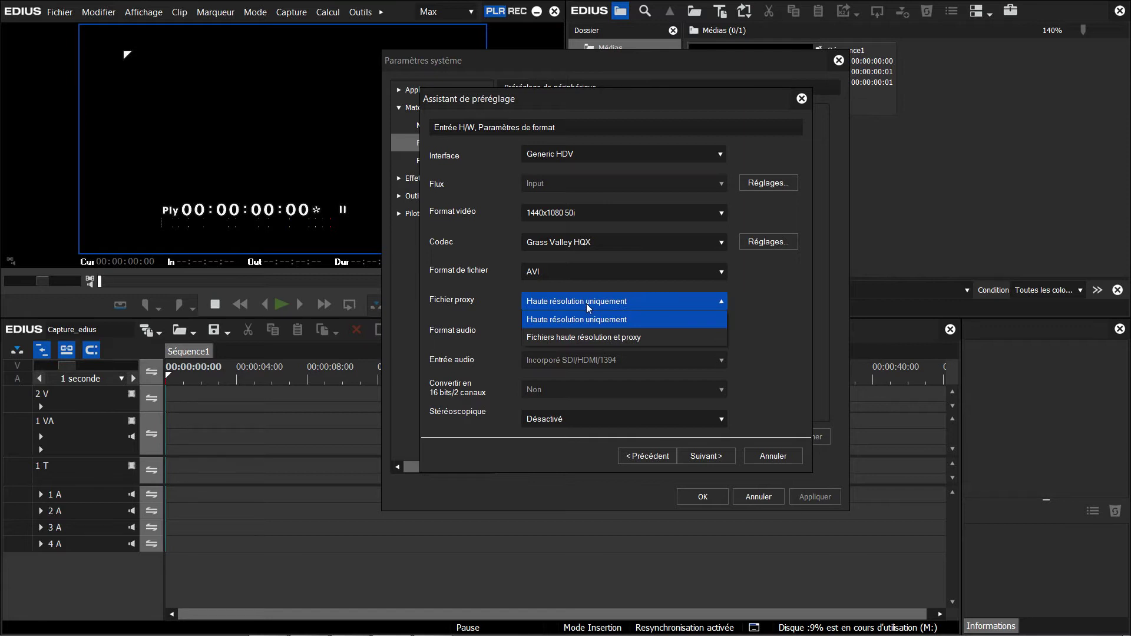
{"action": "left_click", "coordinate": [592, 320]}
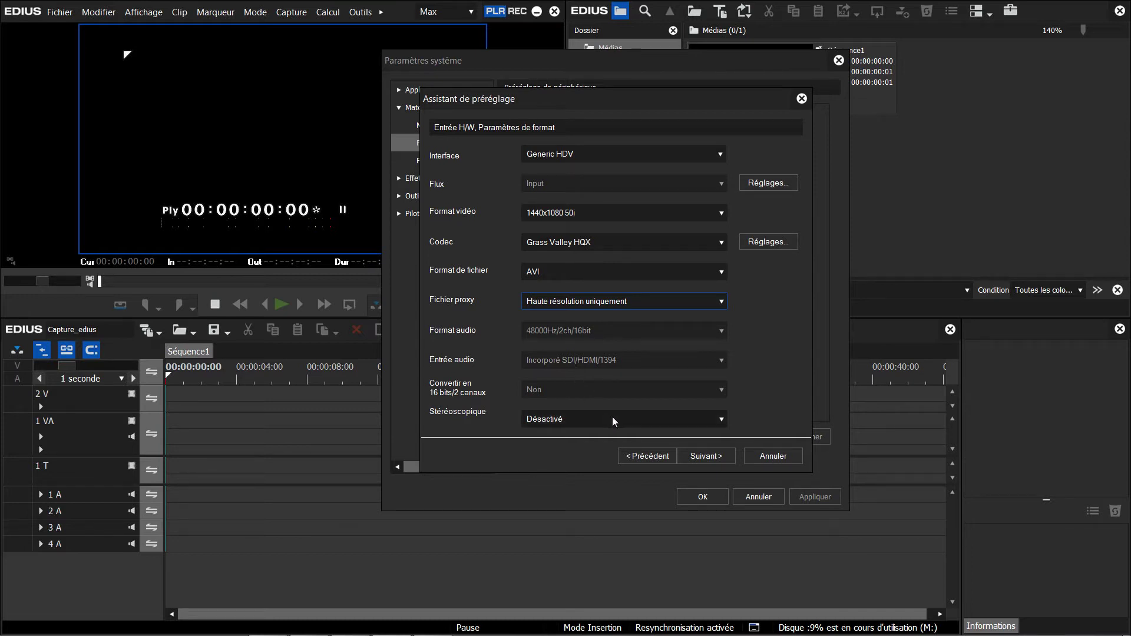
{"action": "left_click", "coordinate": [707, 459]}
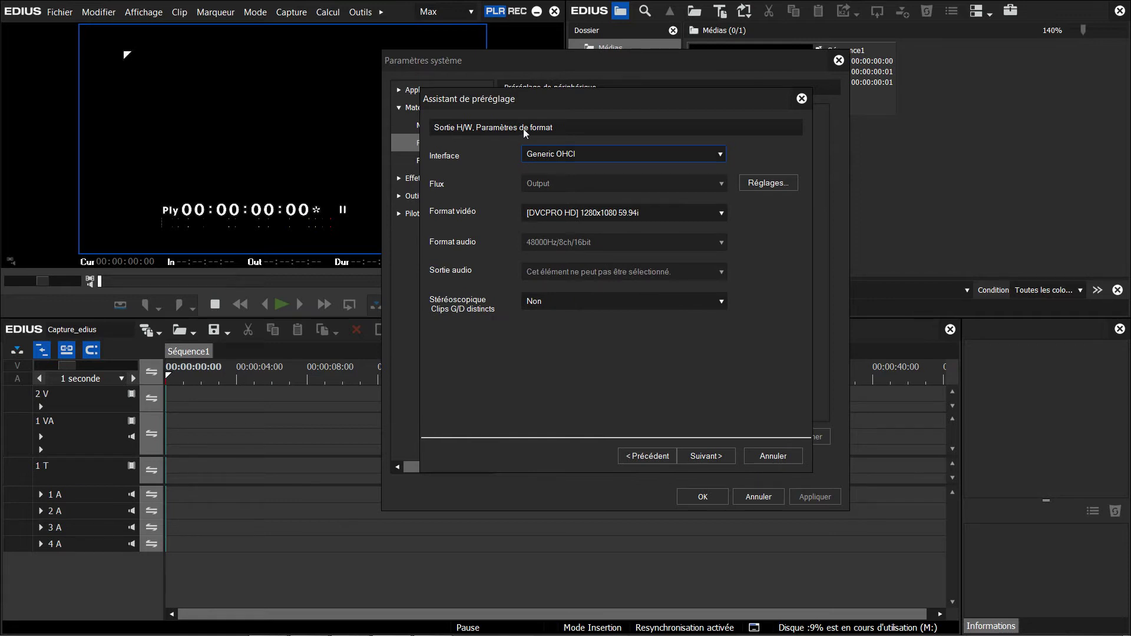
- Set the hardware output interface to "Non sélectionné" and finish creating the preset
{"action": "left_click", "coordinate": [618, 157]}
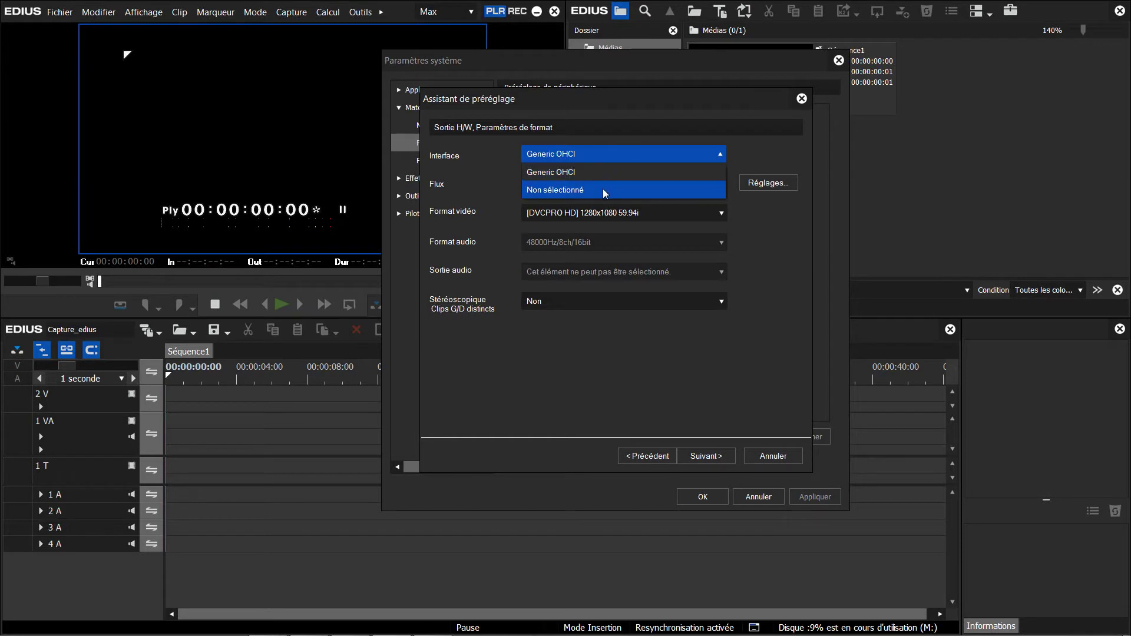
{"action": "left_click", "coordinate": [605, 191]}
{"action": "scroll", "coordinate": [577, 162], "scroll_direction": "up", "scroll_amount": 1}
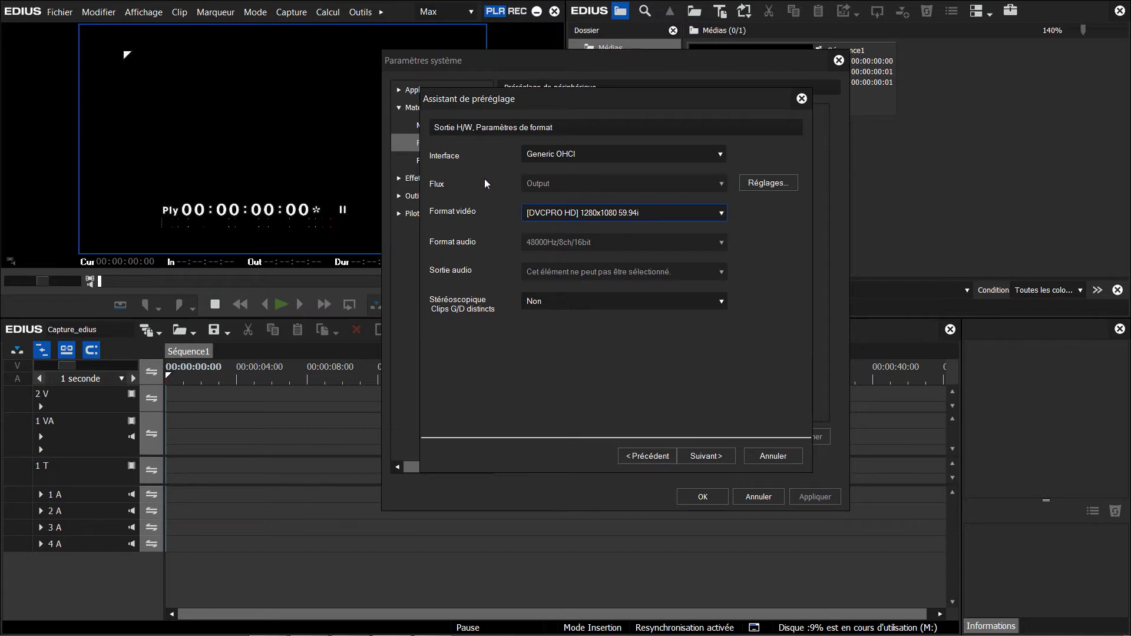
{"action": "left_click", "coordinate": [525, 156]}
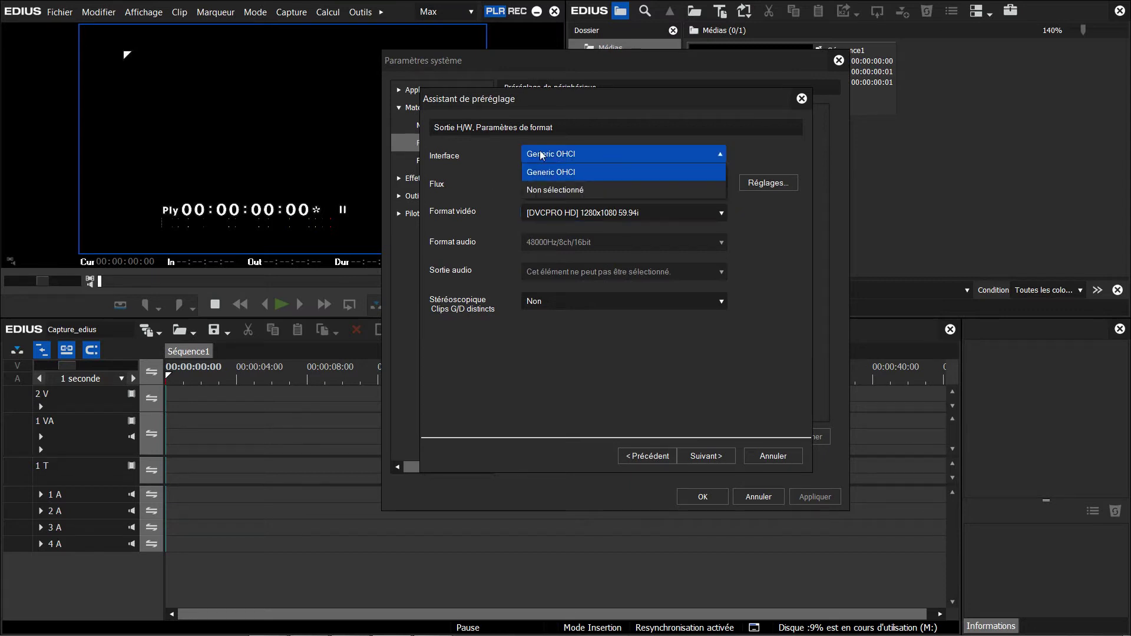
{"action": "left_click", "coordinate": [548, 190]}
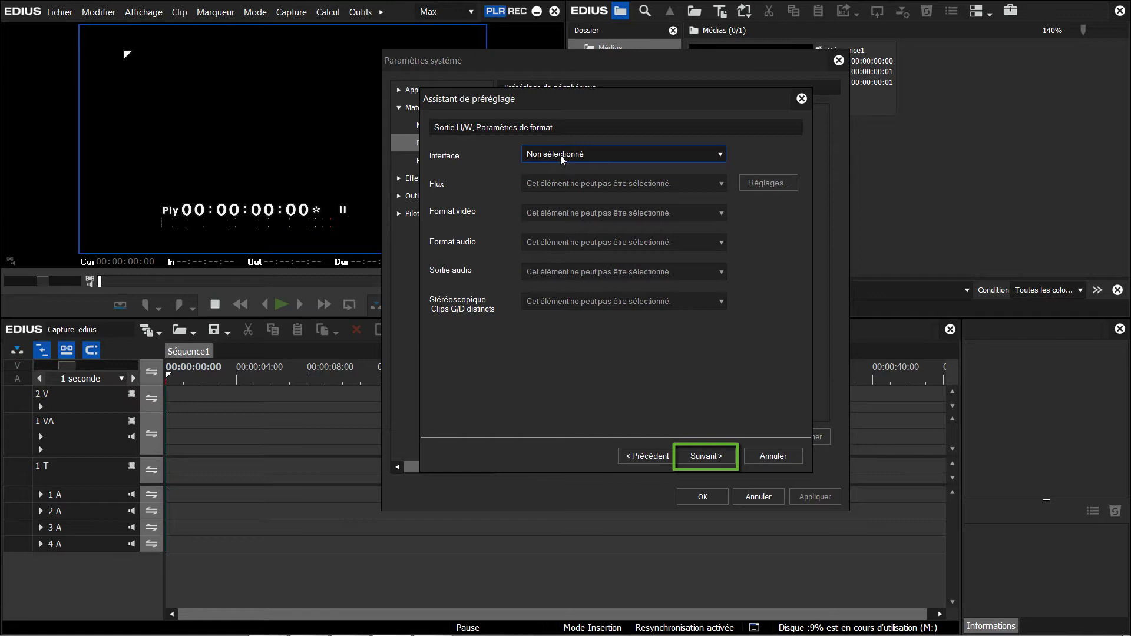
{"action": "left_click", "coordinate": [711, 456]}
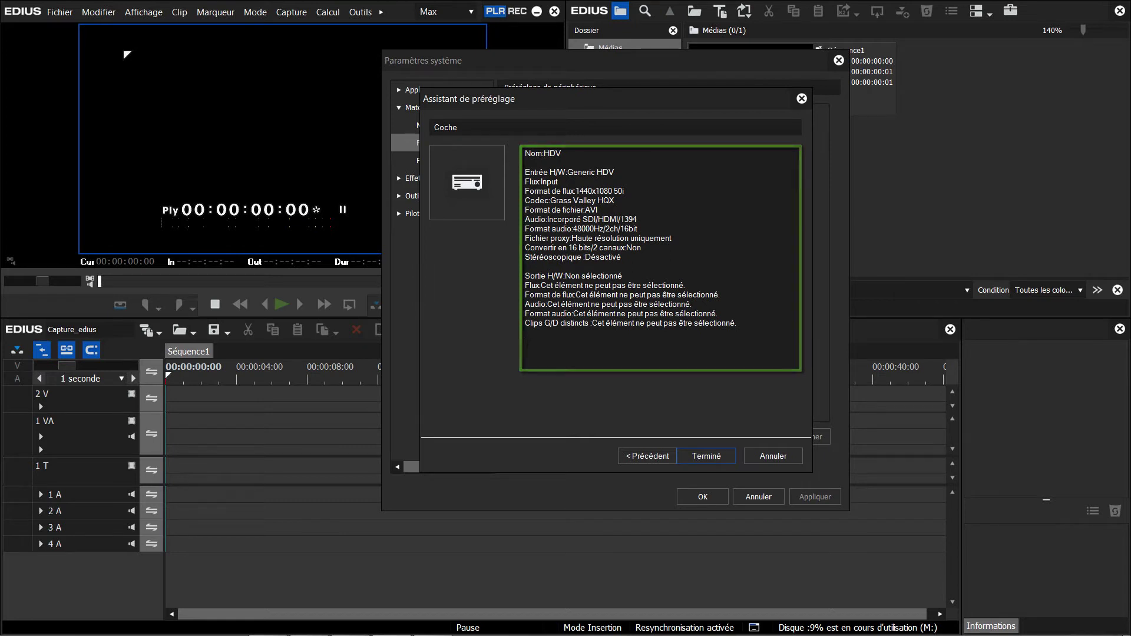
{"action": "left_click", "coordinate": [706, 457]}
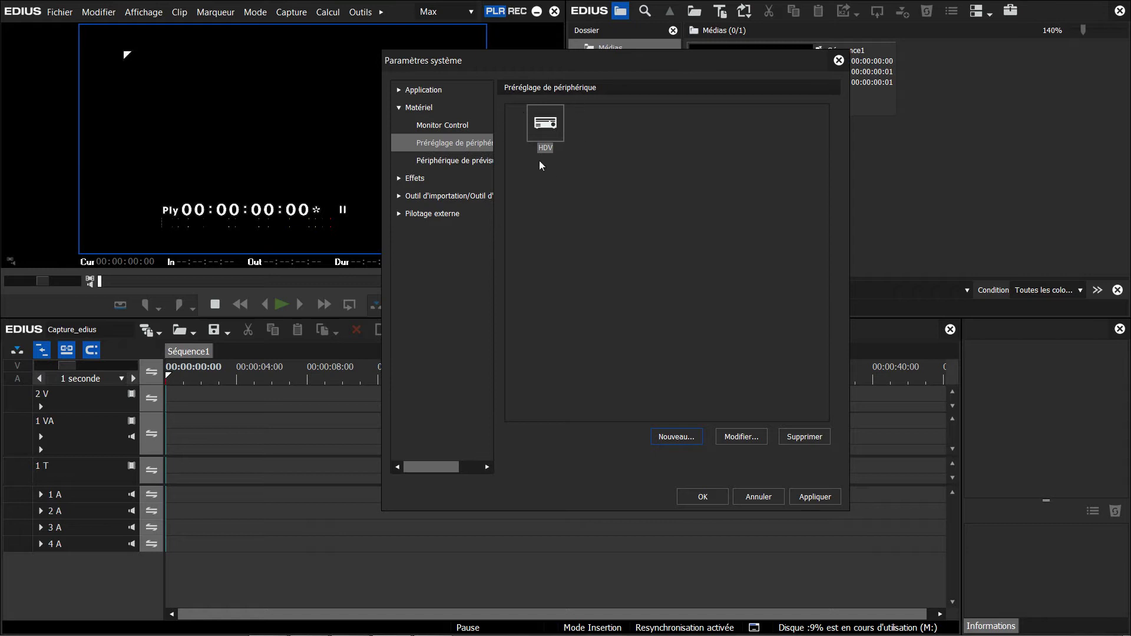
- Assign the HDV preset to "Préréglage d'entrée 1", apply the system settings and close them
{"action": "right_click", "coordinate": [551, 125]}
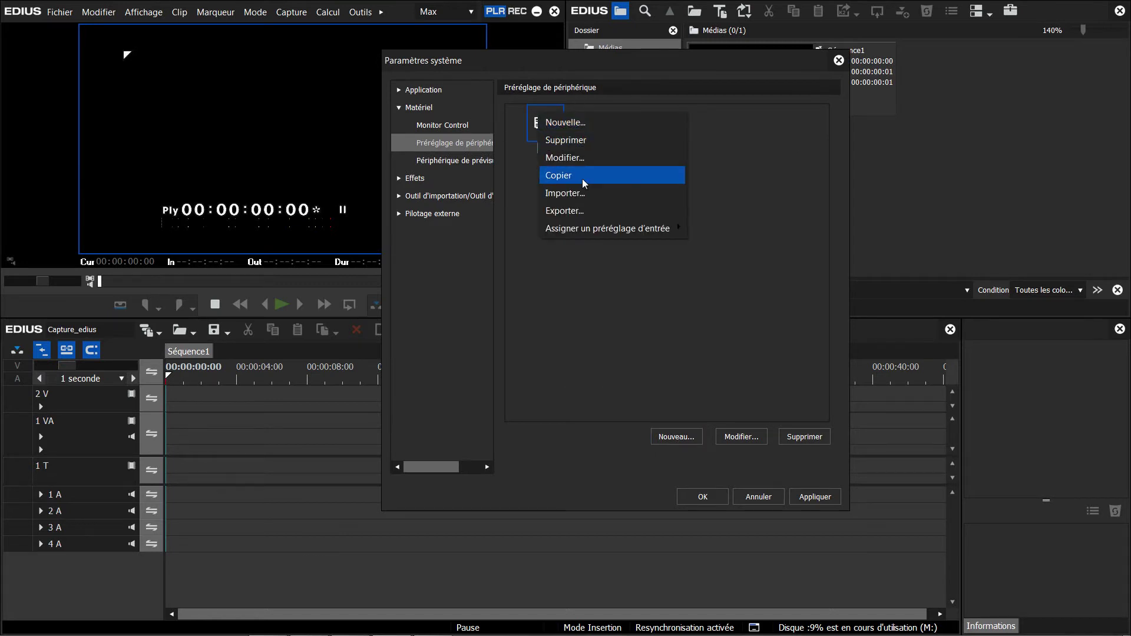
{"action": "mouse_move", "coordinate": [591, 234]}
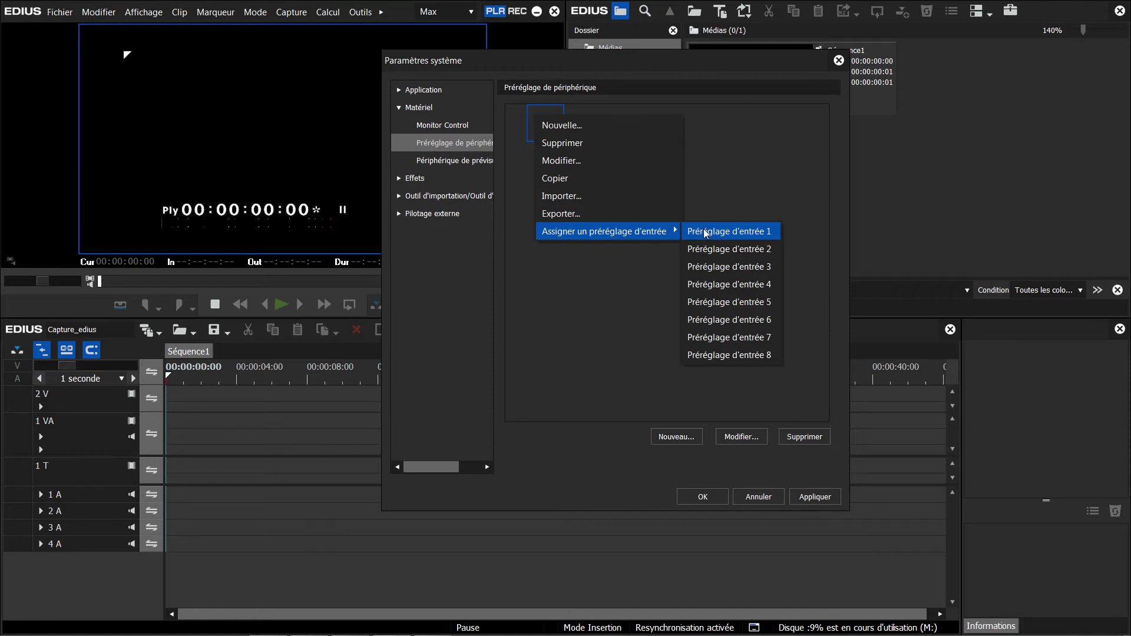
{"action": "left_click", "coordinate": [706, 232]}
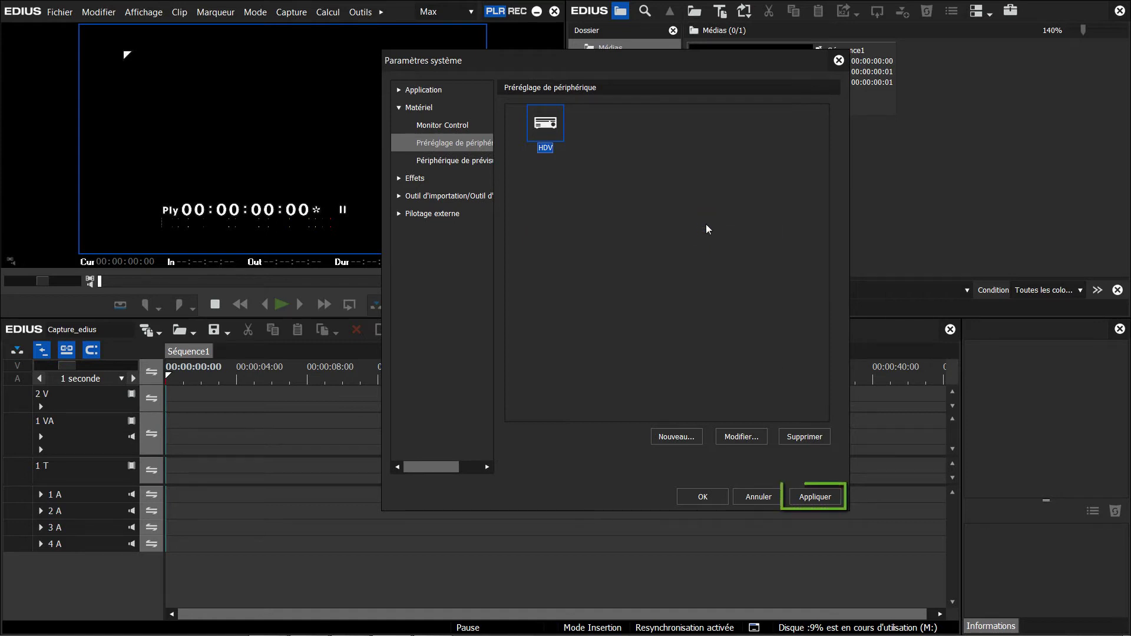
{"action": "left_click", "coordinate": [811, 501]}
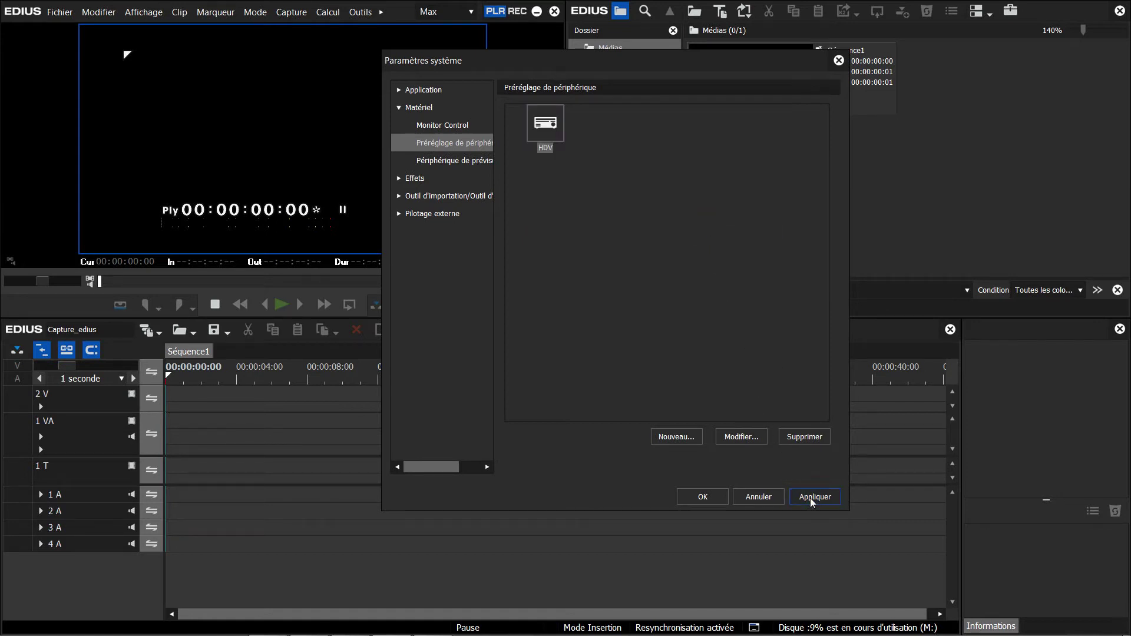
{"action": "left_click", "coordinate": [701, 496]}
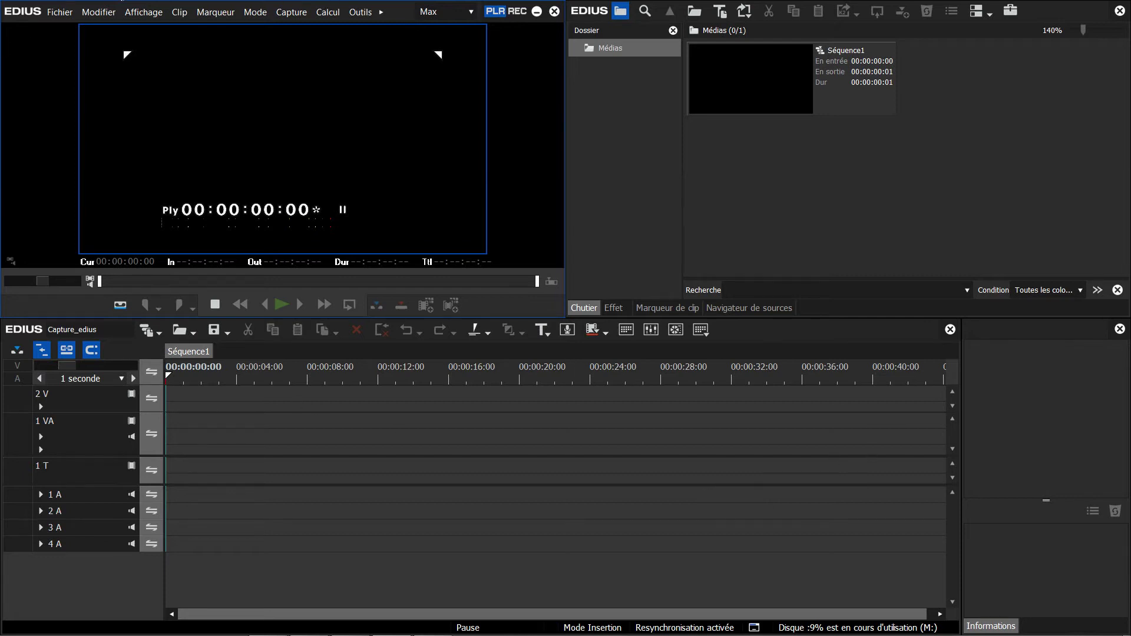
- Select the HDV preset as the input device for capture
{"action": "left_click", "coordinate": [290, 13]}
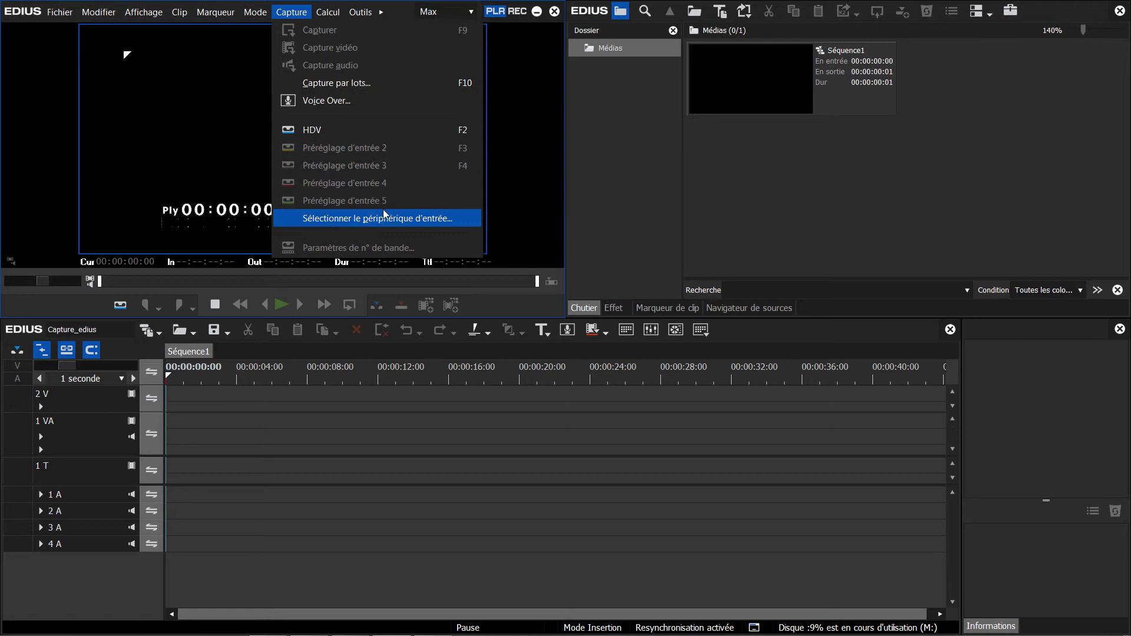
{"action": "left_click", "coordinate": [364, 219]}
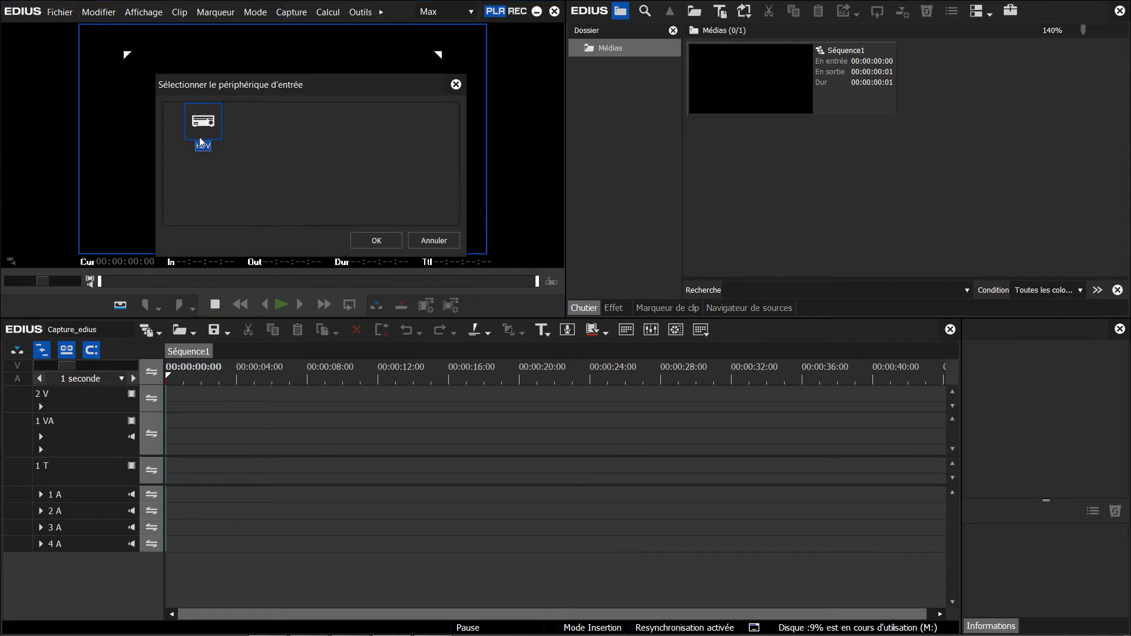
{"action": "left_click", "coordinate": [370, 240]}
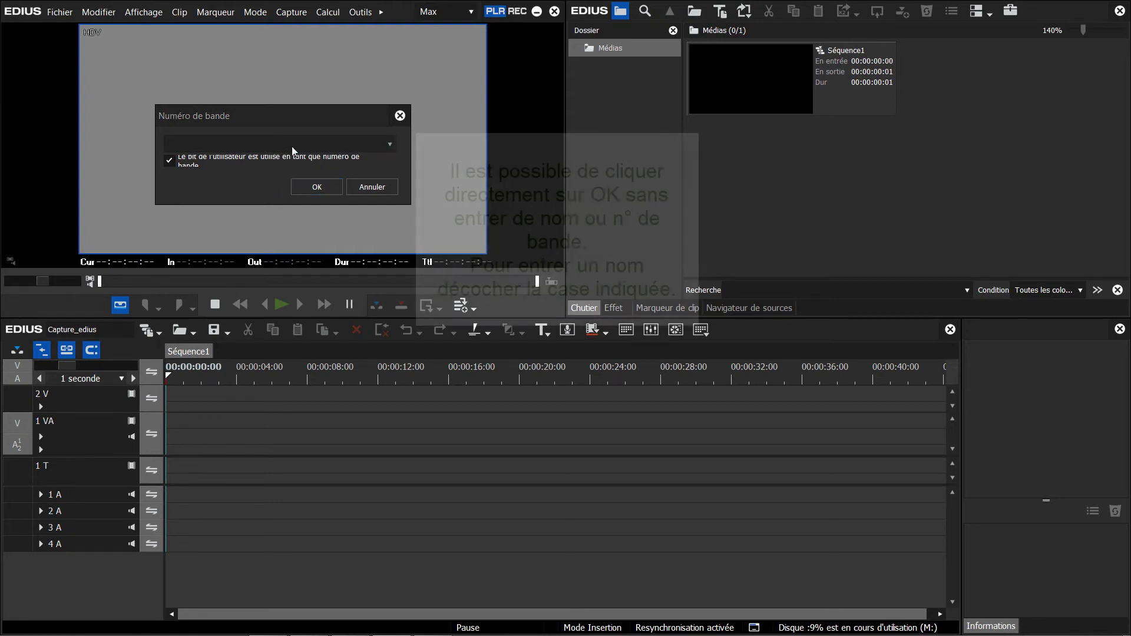
- Turn off using the user bit as tape number, and name the tape BORD-DE-MER
{"action": "left_click", "coordinate": [169, 161]}
{"action": "left_click", "coordinate": [182, 145]}
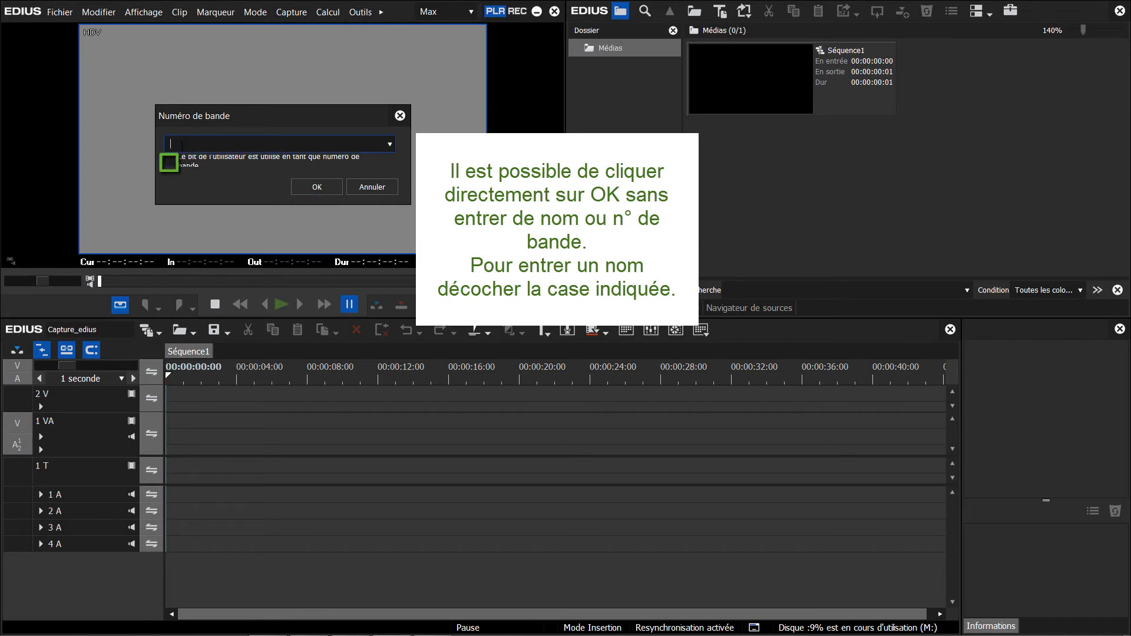
{"action": "type", "text": "BORD-DE-MER"}
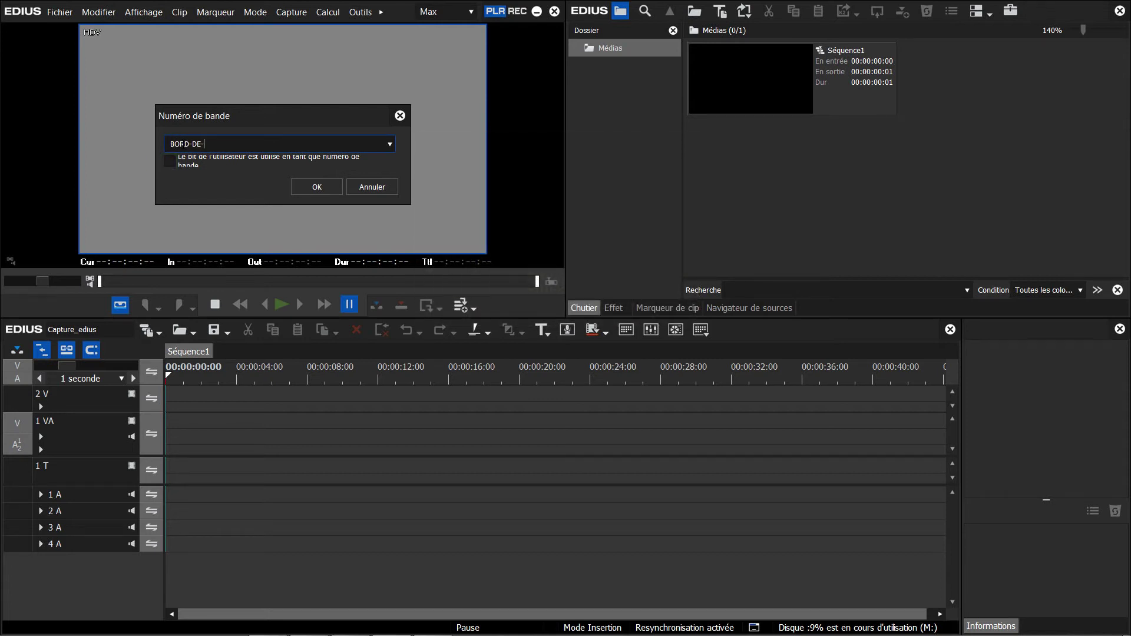
{"action": "left_click", "coordinate": [324, 189]}
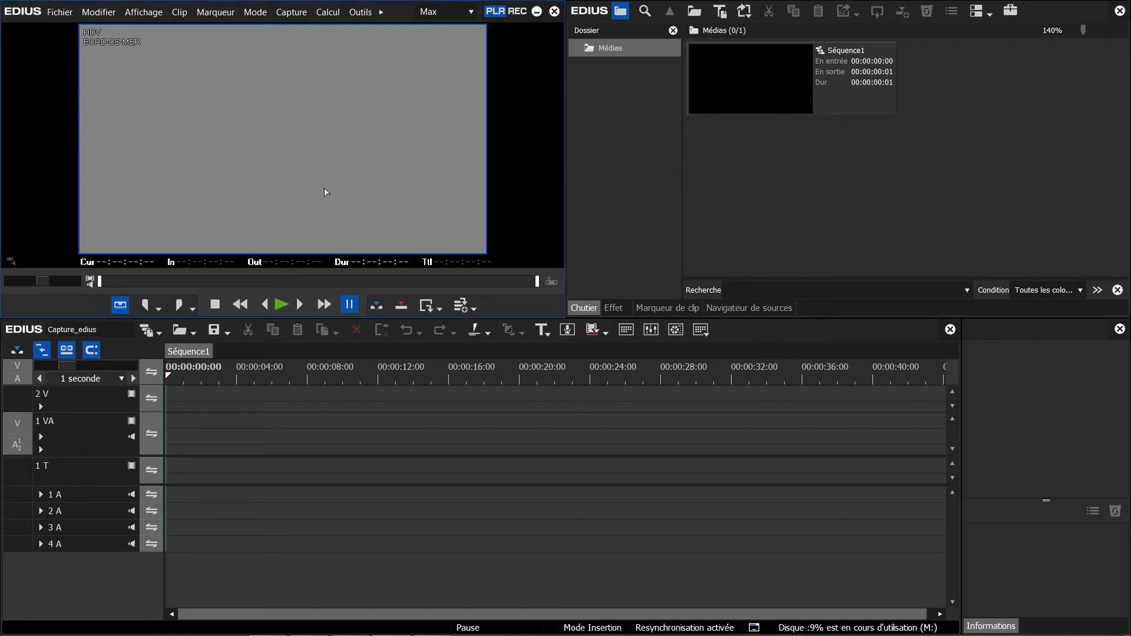
- Play the tape briefly, pause it and look at the available capture types
{"action": "left_click", "coordinate": [281, 305]}
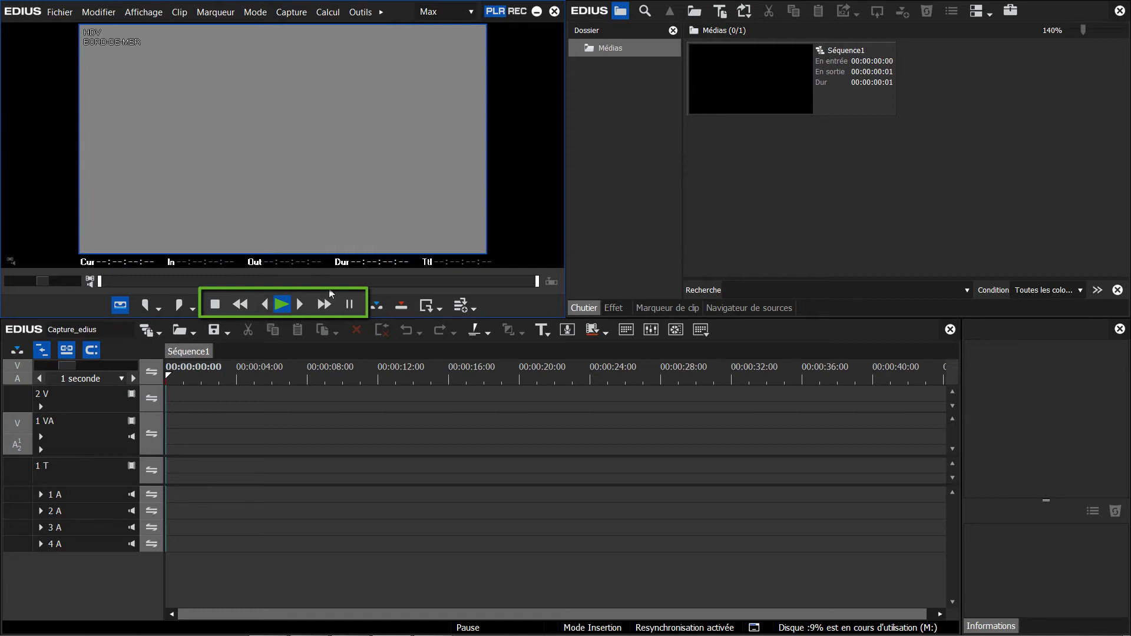
{"action": "left_click", "coordinate": [350, 305]}
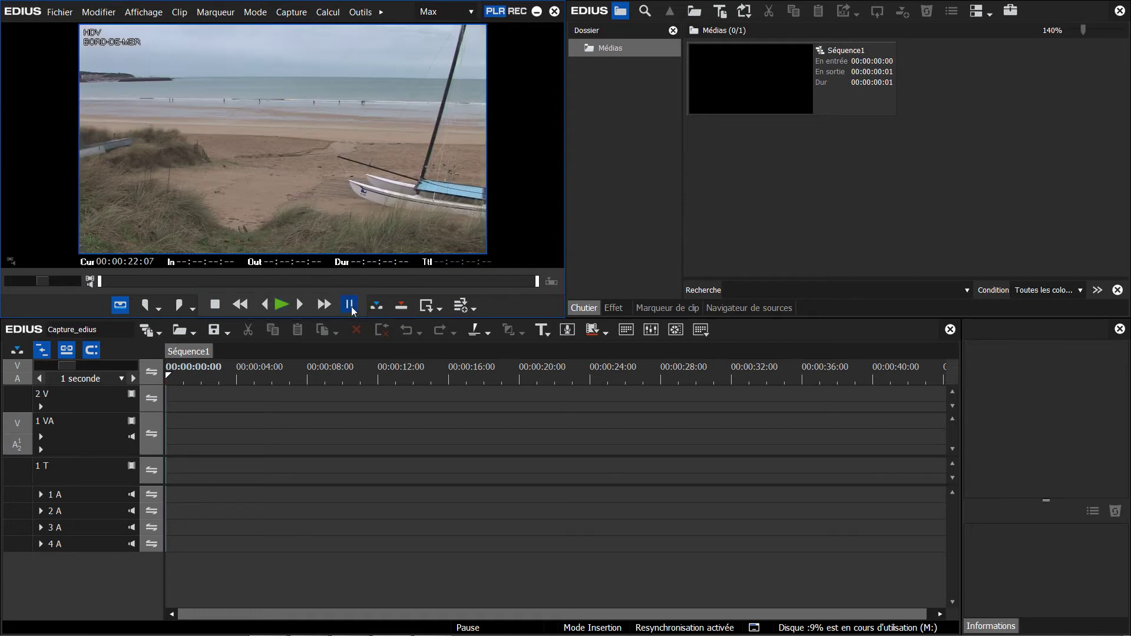
{"action": "left_click", "coordinate": [440, 307]}
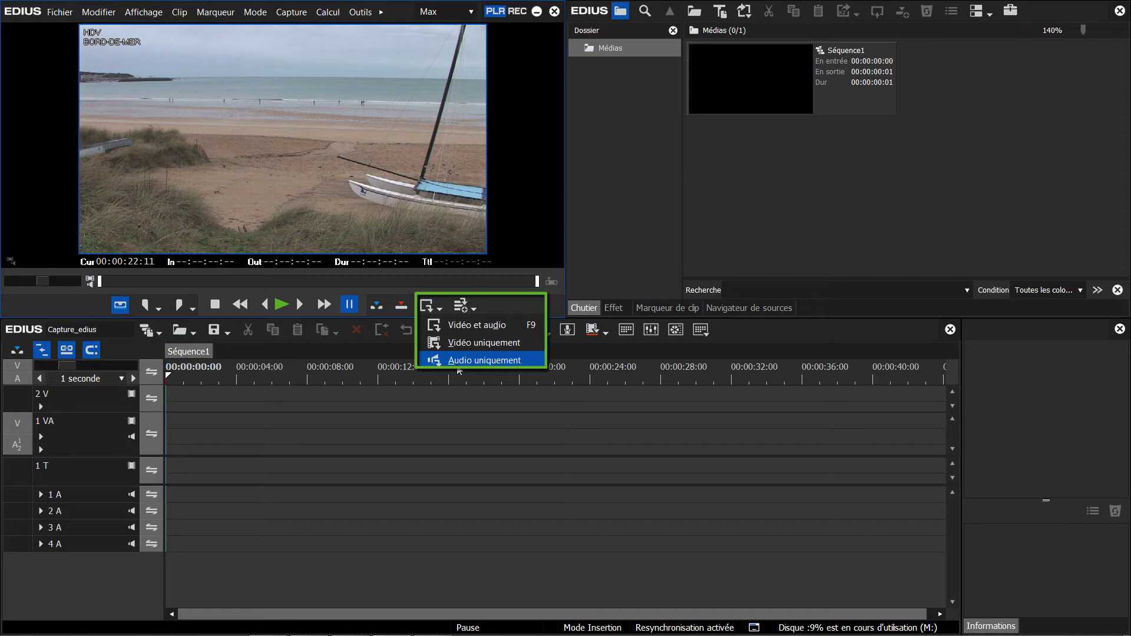
{"action": "left_click", "coordinate": [465, 291]}
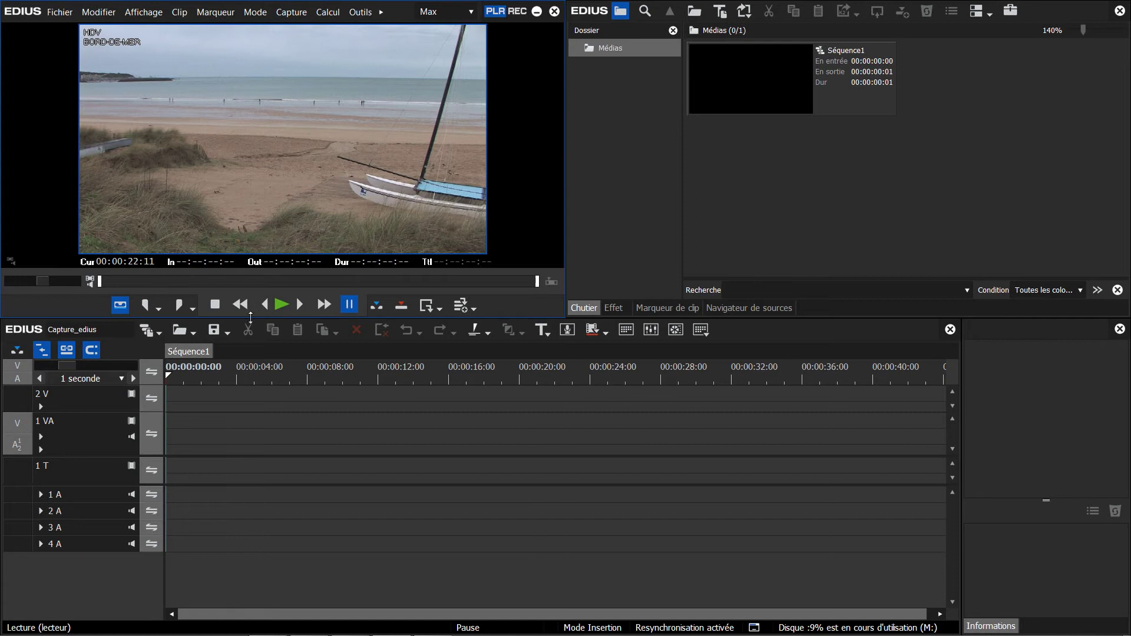
- Play the tape and start capturing it to a file named "pêcheurs" in the folder M:\Capture_edius
{"action": "left_click", "coordinate": [281, 305]}
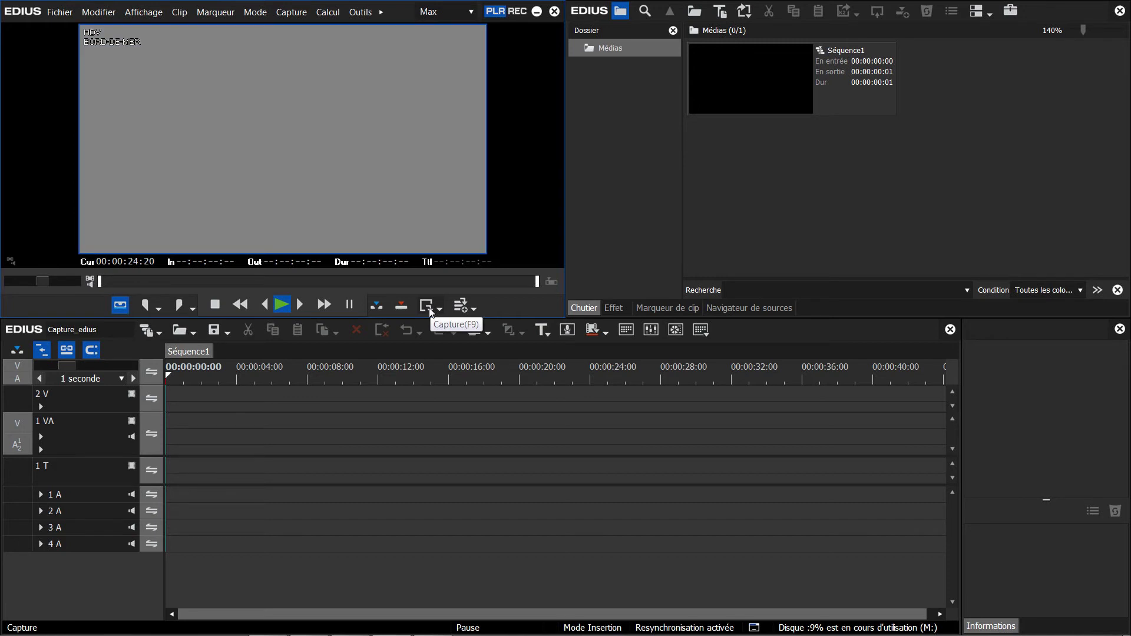
{"action": "left_click", "coordinate": [428, 306]}
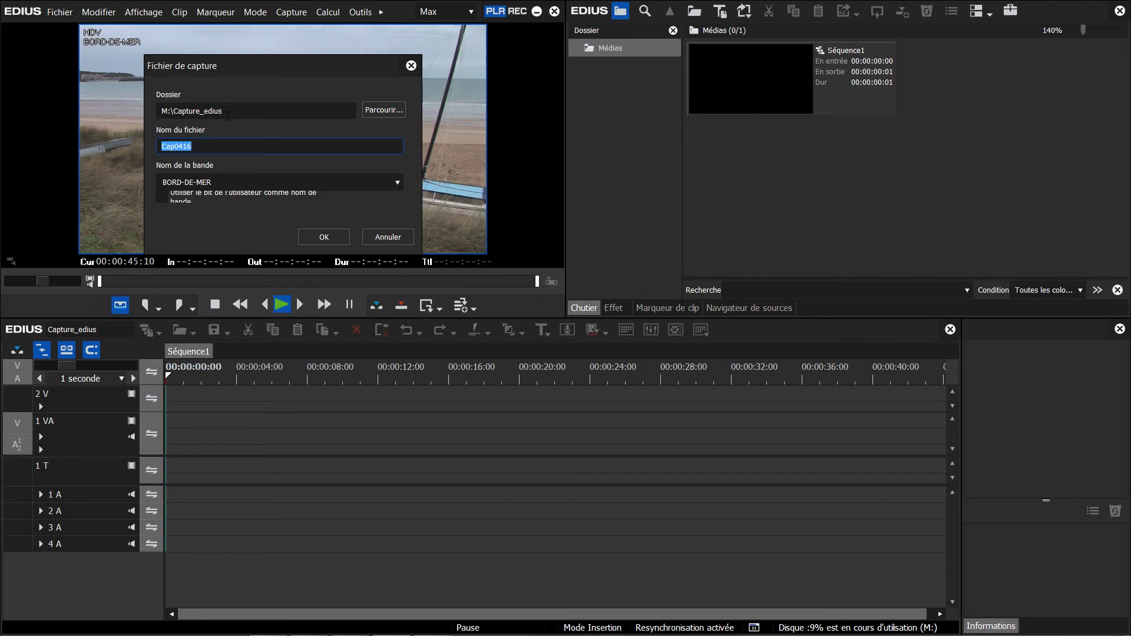
{"action": "left_click", "coordinate": [383, 111]}
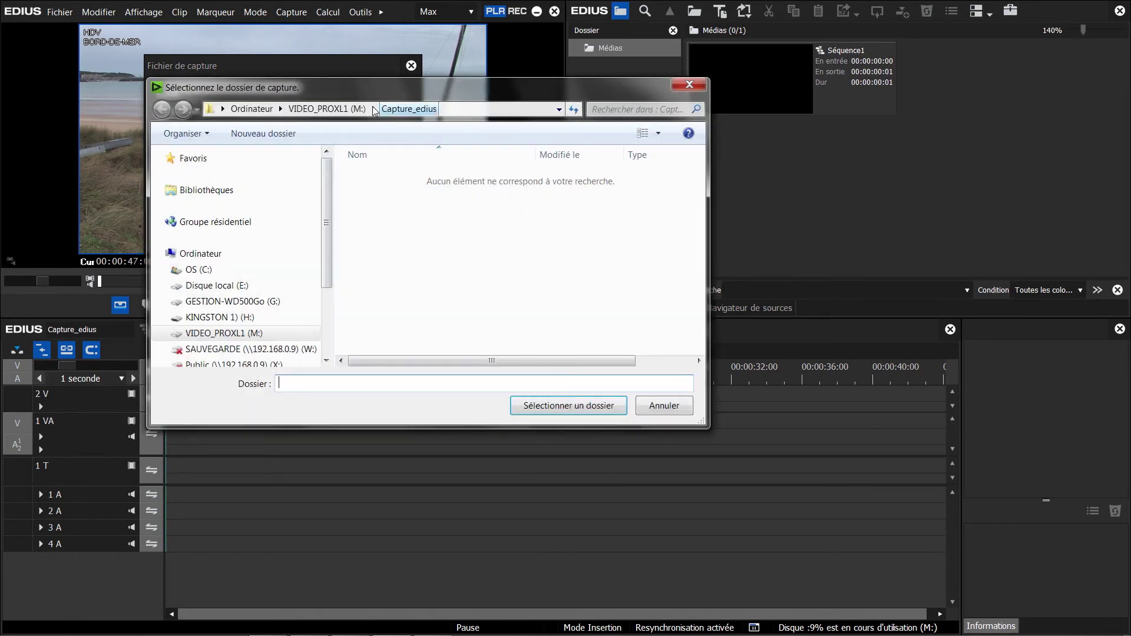
{"action": "left_click", "coordinate": [665, 405]}
{"action": "left_click", "coordinate": [267, 146]}
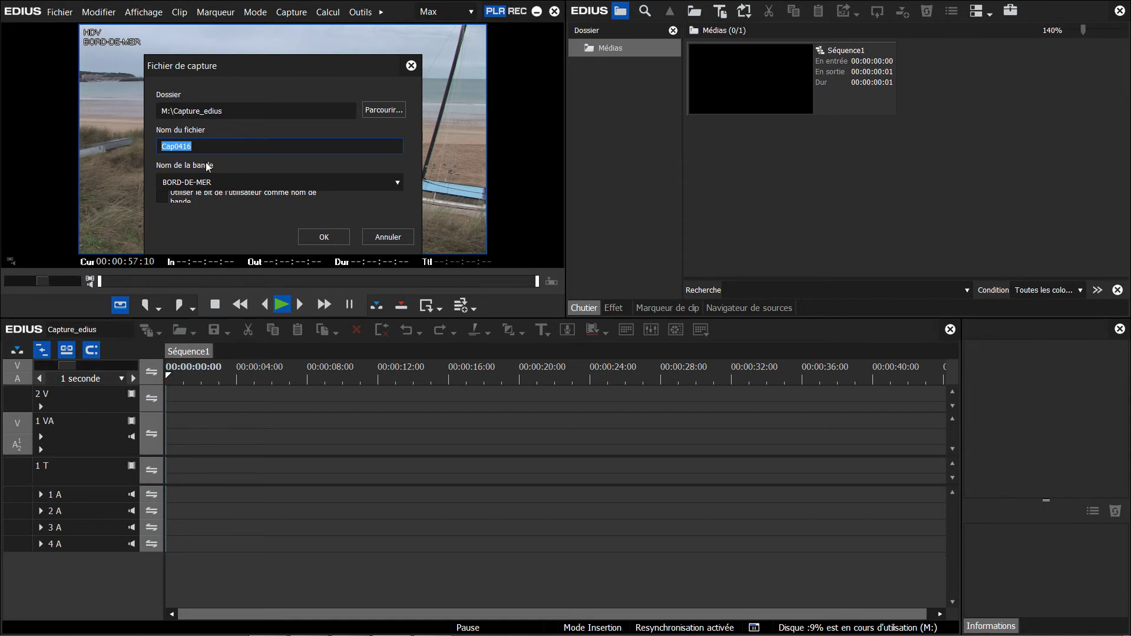
{"action": "type", "text": "pêcheurs"}
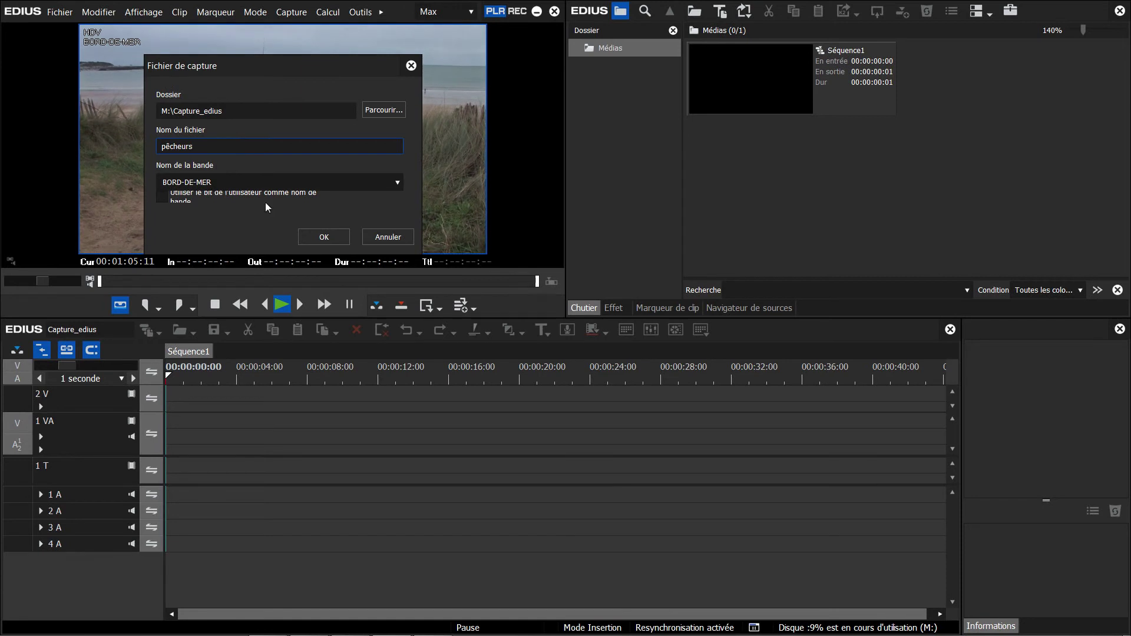
{"action": "left_click", "coordinate": [329, 237]}
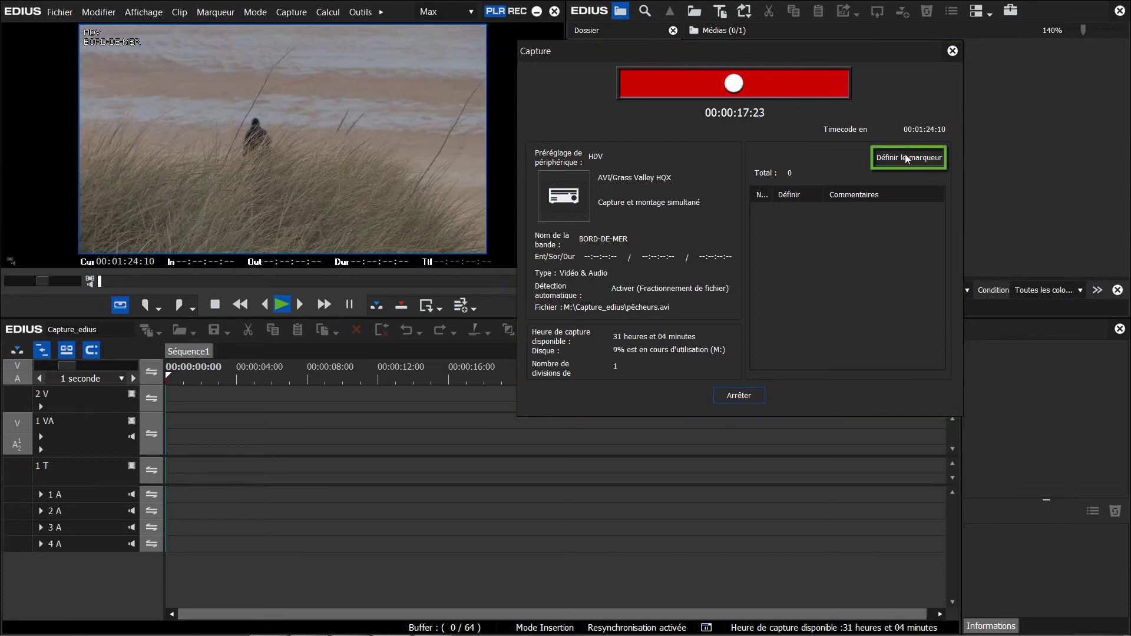
- Set a marker with the comment "pecheur" during the capture, and stop capturing when the wanted footage is recorded
{"action": "left_click", "coordinate": [905, 155]}
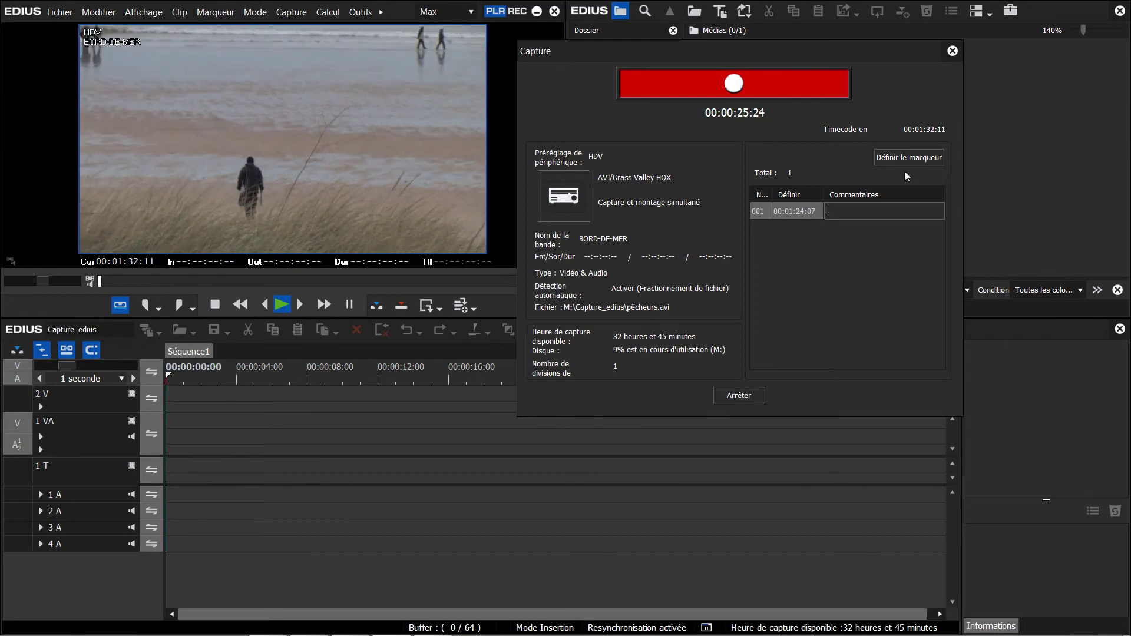
{"action": "type", "text": "pecheur"}
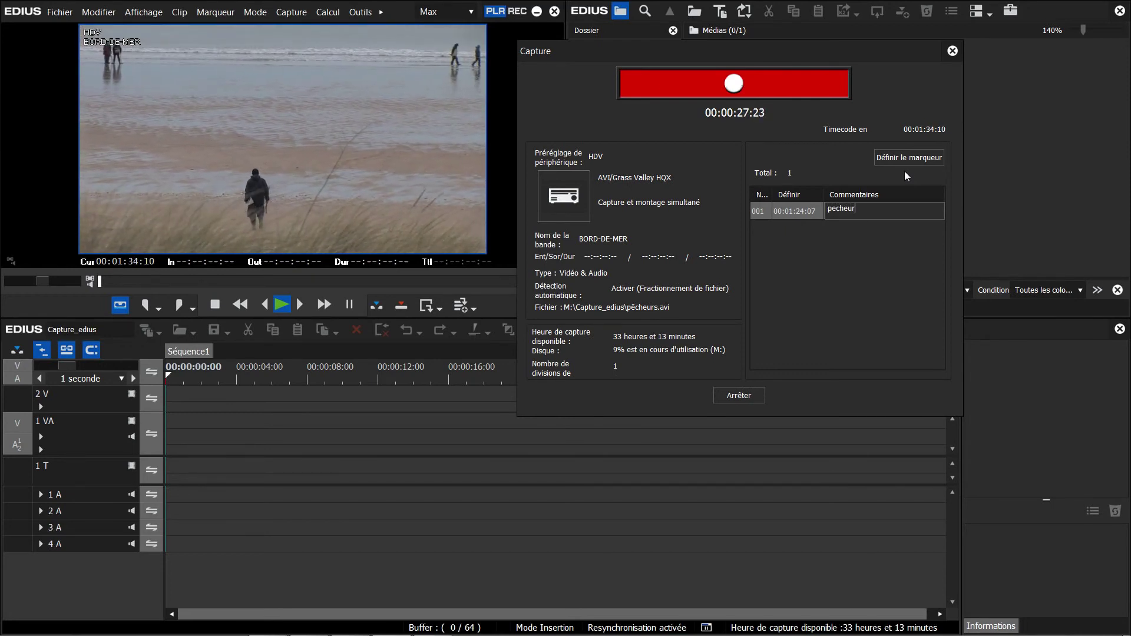
{"action": "key", "text": "Return"}
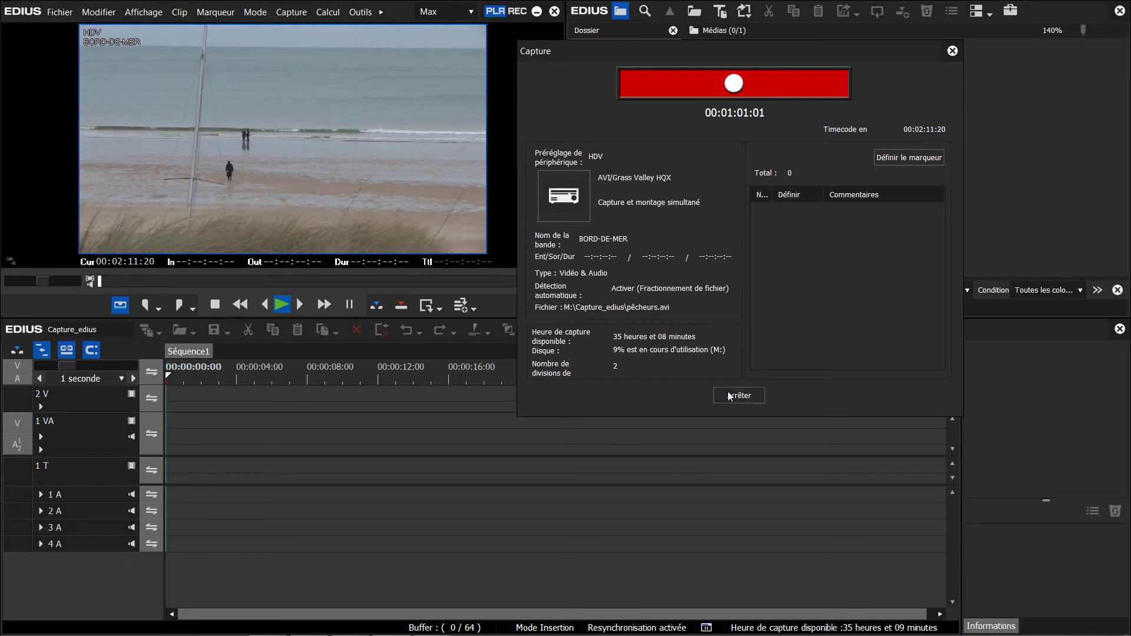
{"action": "left_click", "coordinate": [747, 396]}
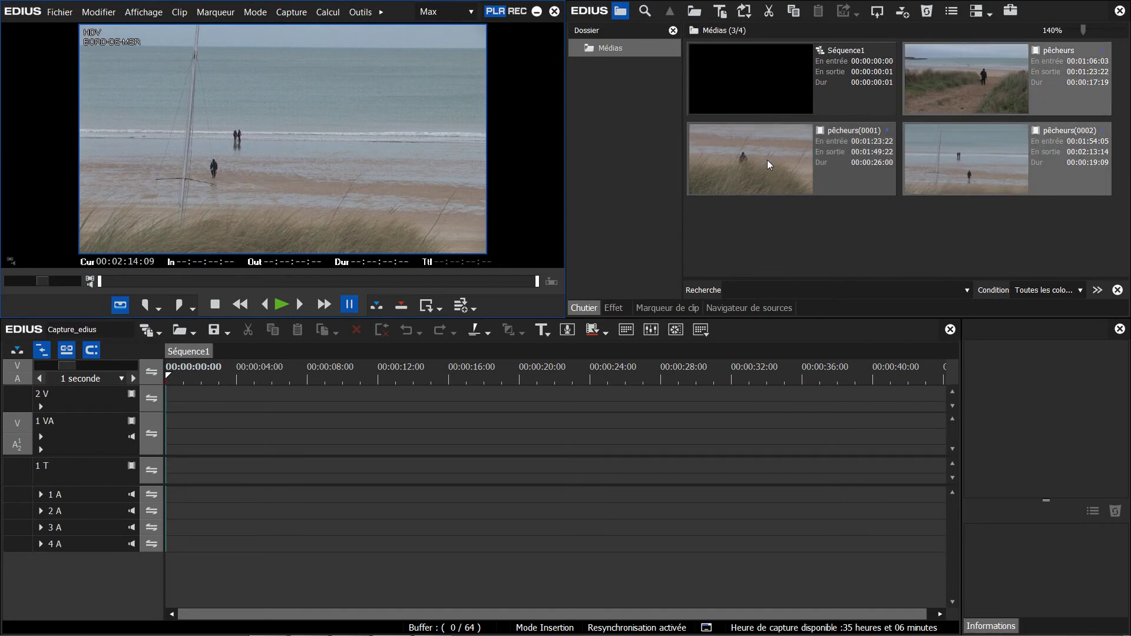
- Open the batch capture window, move it clear of the player and make it taller
{"action": "left_click", "coordinate": [475, 308]}
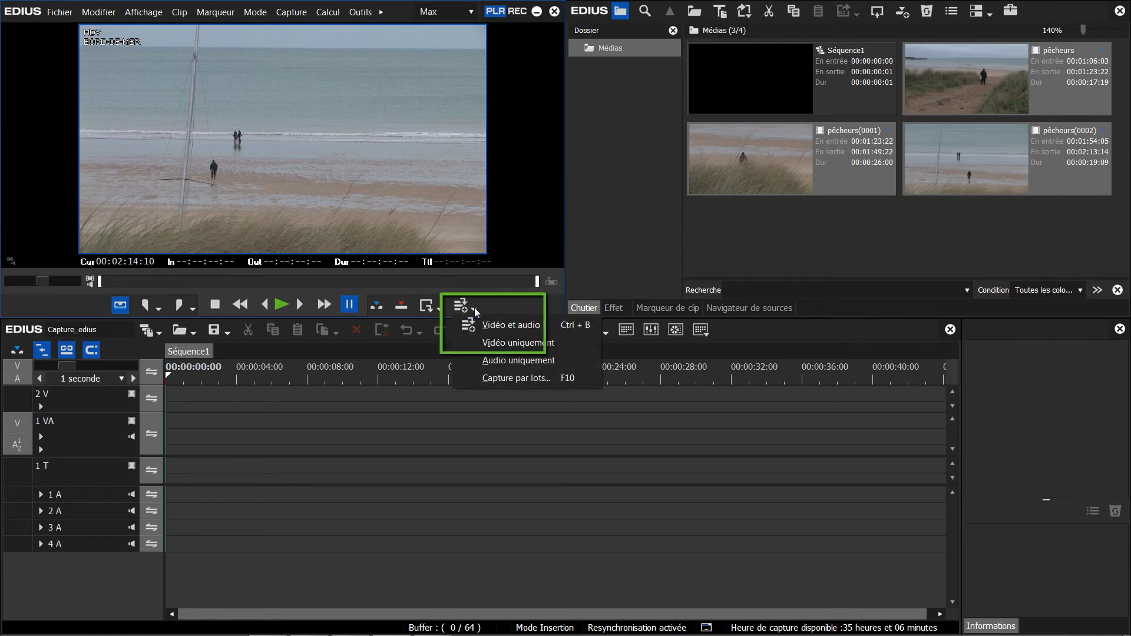
{"action": "left_click", "coordinate": [485, 380]}
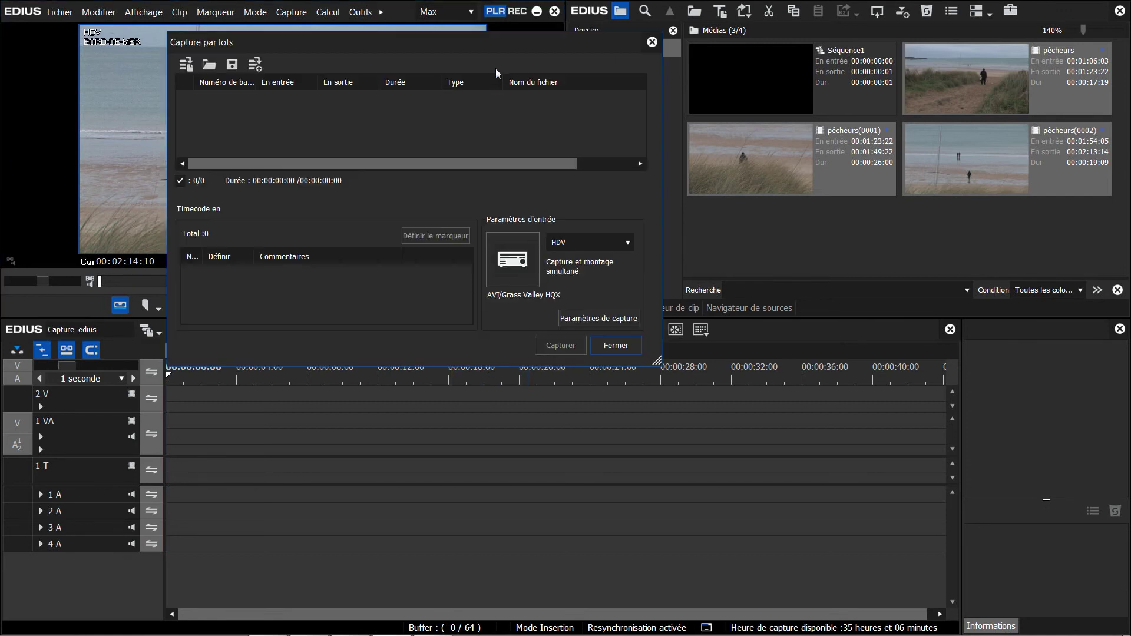
{"action": "left_click_drag", "start_coordinate": [471, 39], "coordinate": [785, 35]}
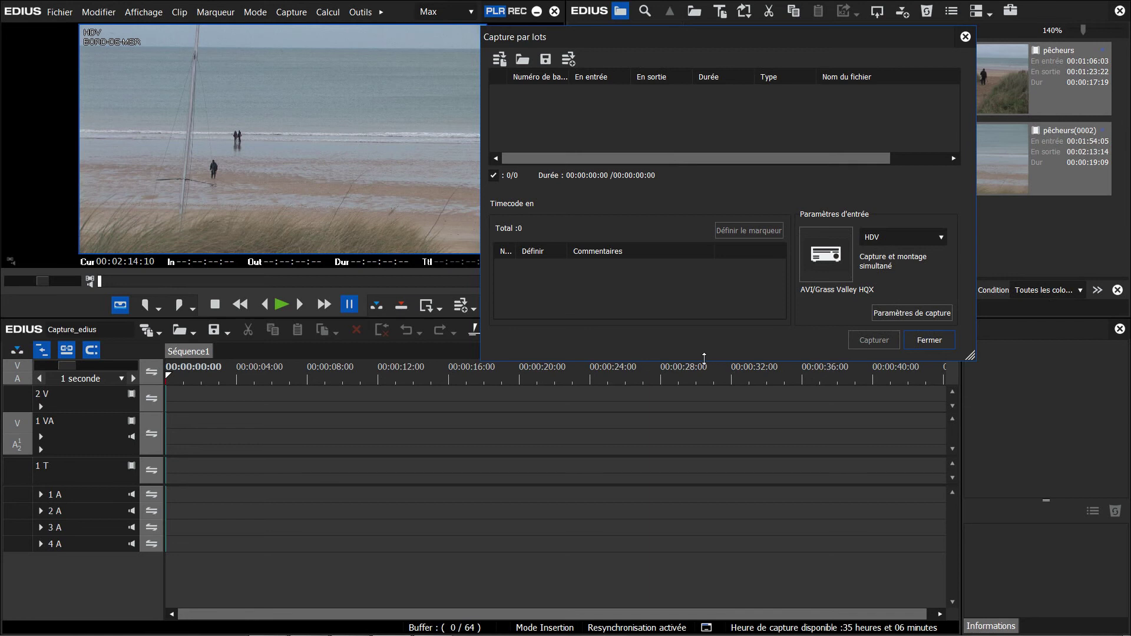
{"action": "left_click_drag", "start_coordinate": [704, 359], "coordinate": [705, 571]}
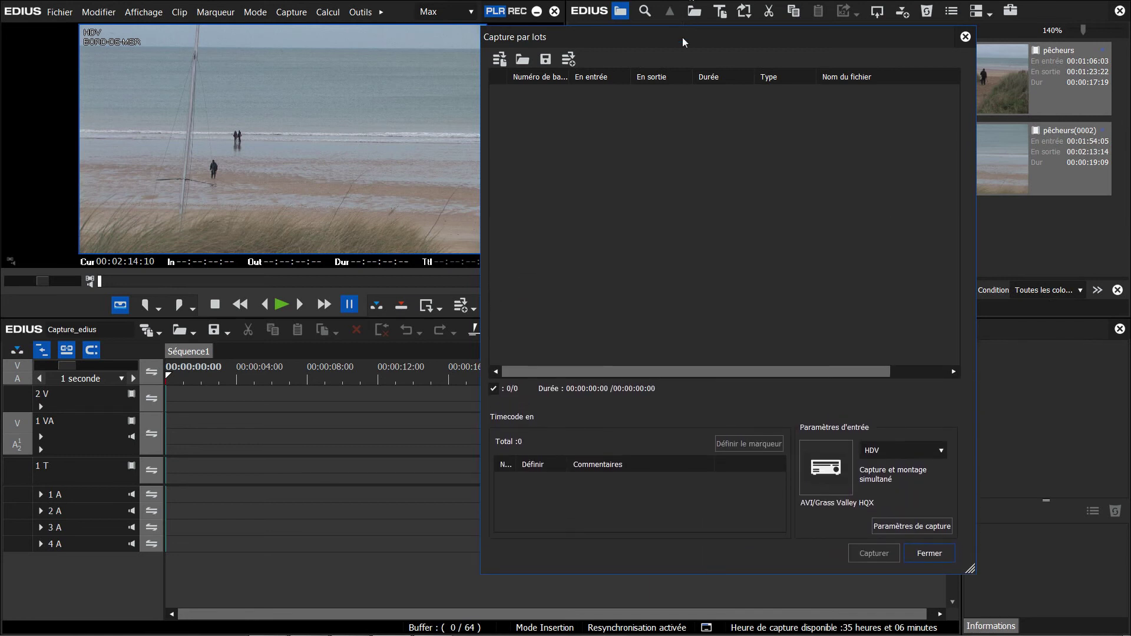
{"action": "left_click_drag", "start_coordinate": [697, 41], "coordinate": [725, 40]}
- Mark the tape from In 00:02:19:17 to Out 00:02:34:22 and add this range to the batch capture list
{"action": "left_click", "coordinate": [281, 305]}
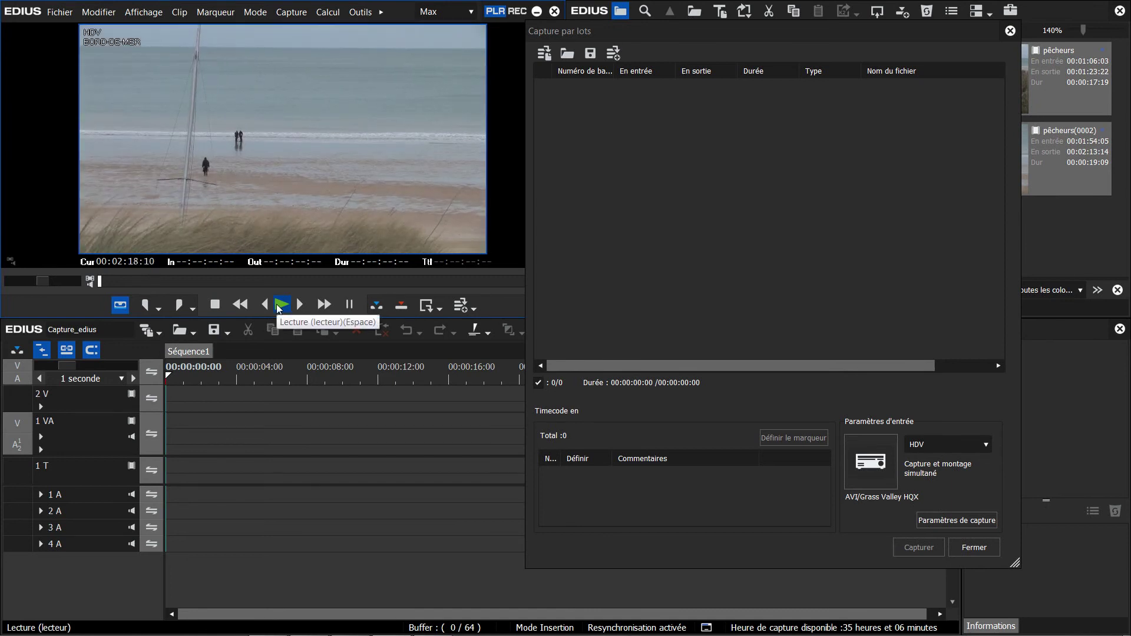
{"action": "key", "text": "space"}
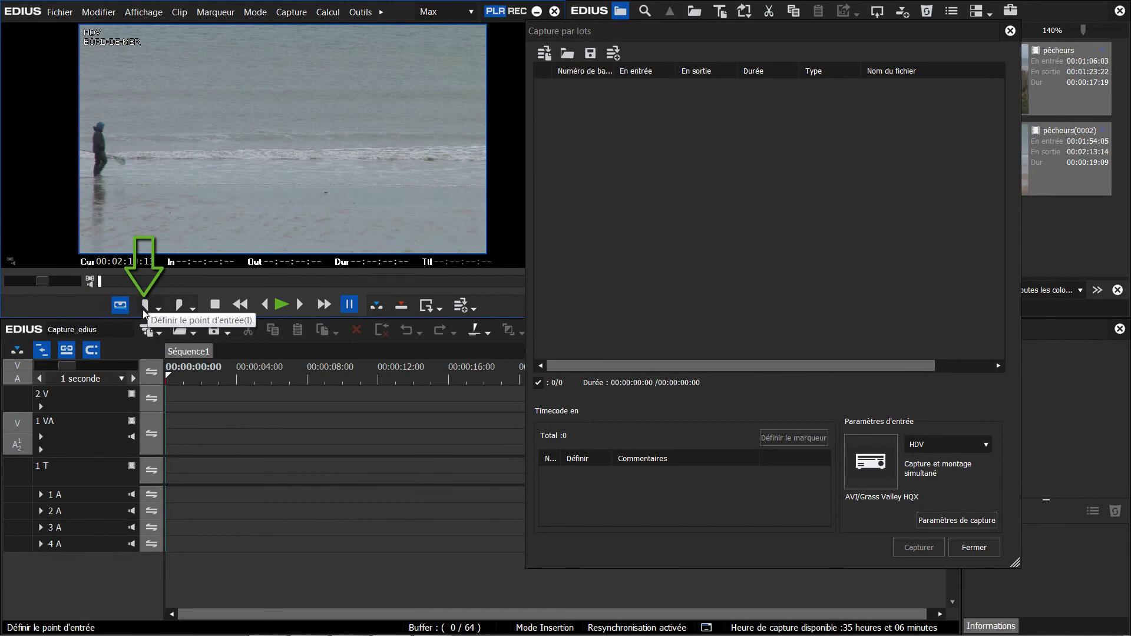
{"action": "left_click", "coordinate": [151, 307]}
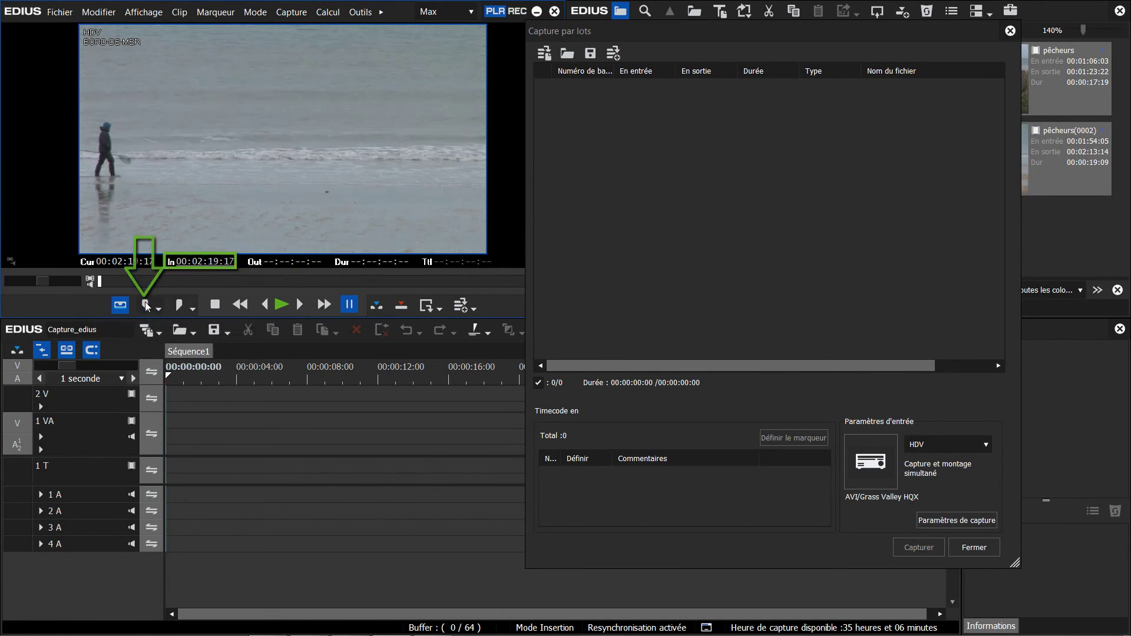
{"action": "left_click", "coordinate": [281, 306]}
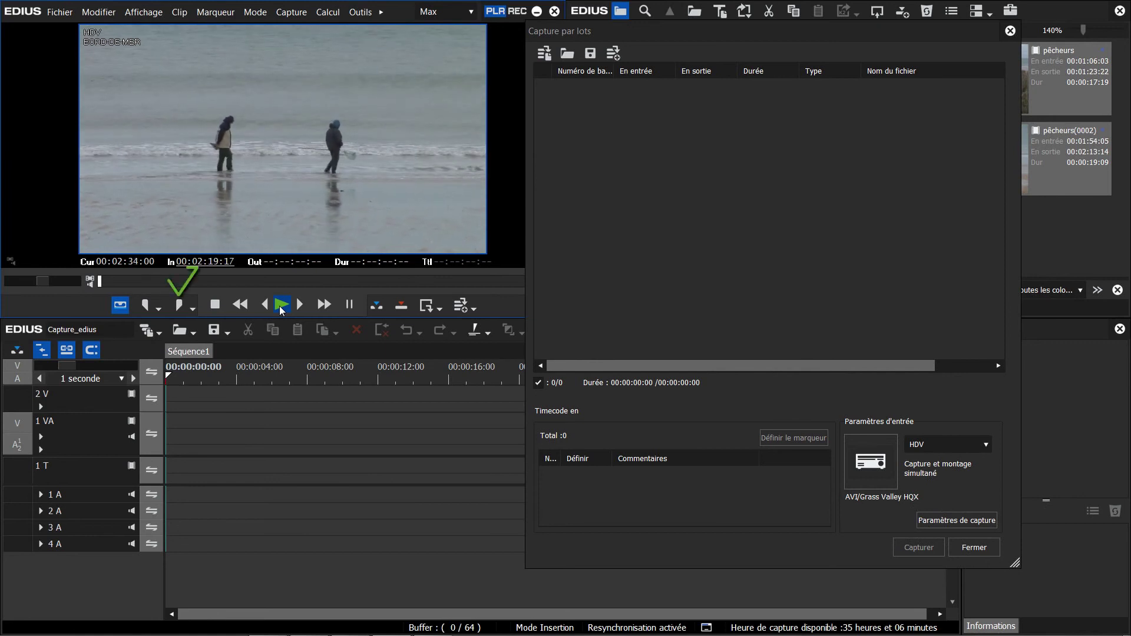
{"action": "left_click", "coordinate": [180, 305]}
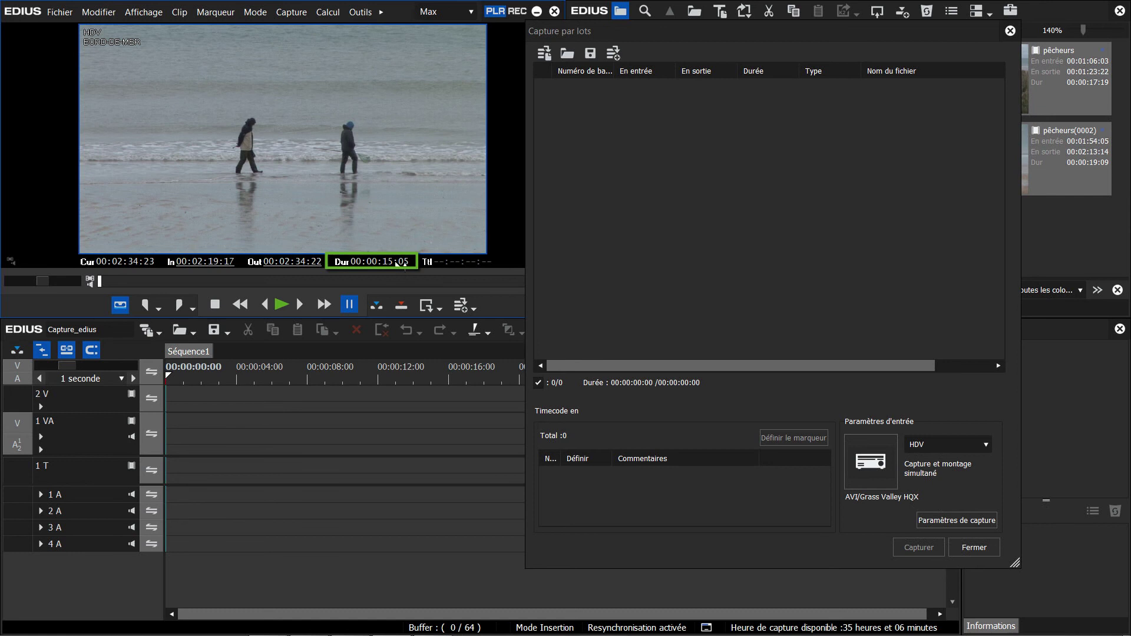
{"action": "left_click", "coordinate": [460, 305]}
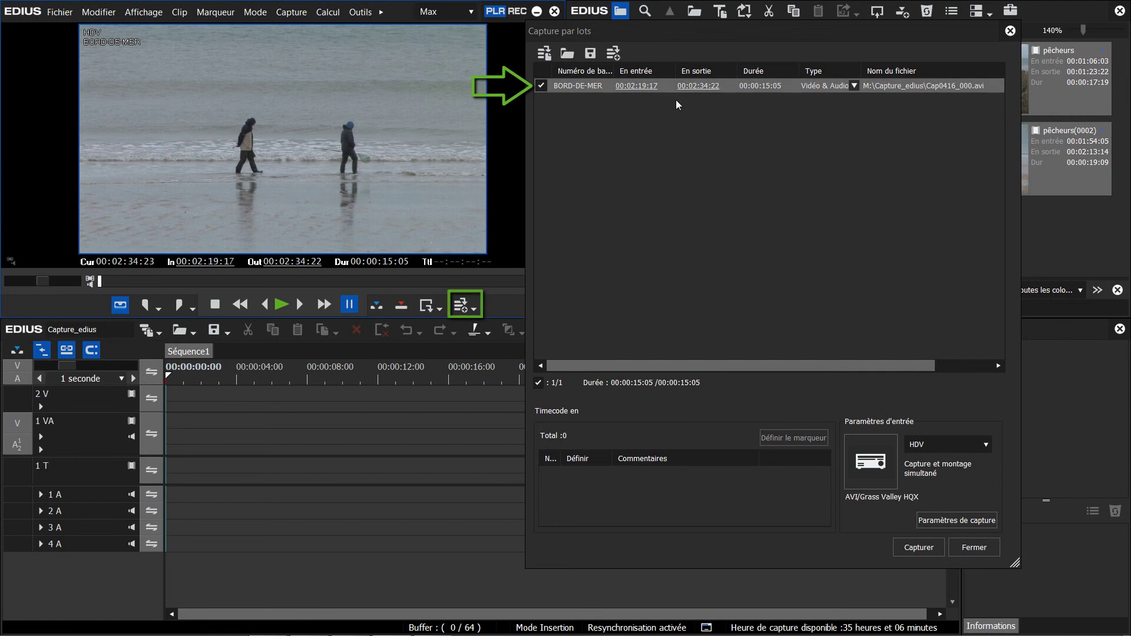
- Mark a second range from In 00:02:54:01 to Out 00:03:08:03 and add it to the batch capture list
{"action": "left_click", "coordinate": [283, 305]}
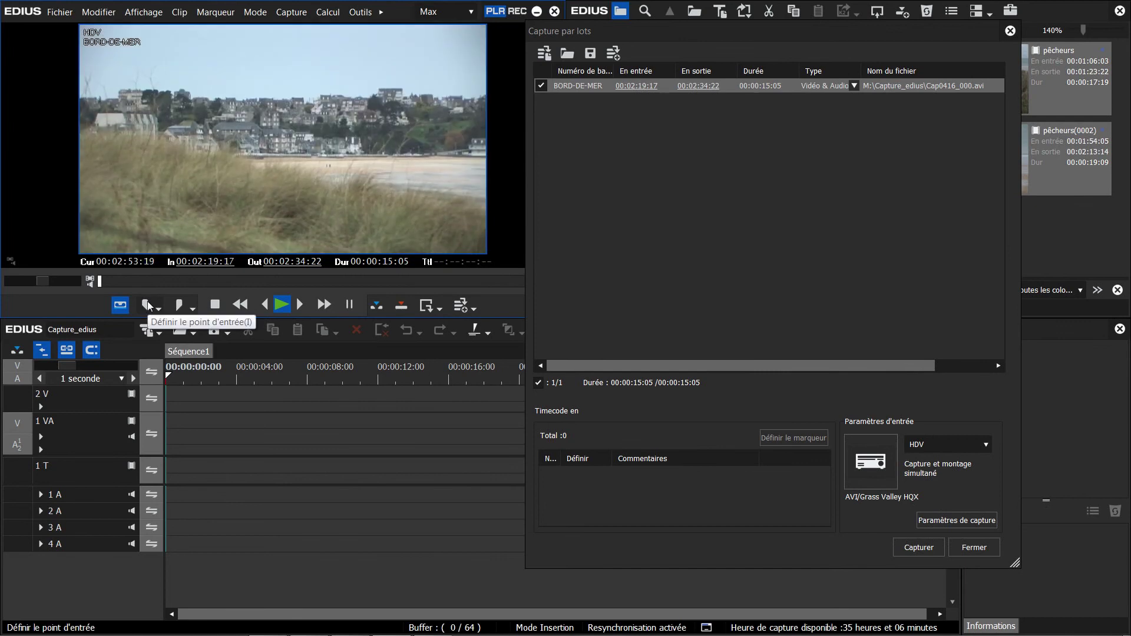
{"action": "left_click", "coordinate": [154, 306]}
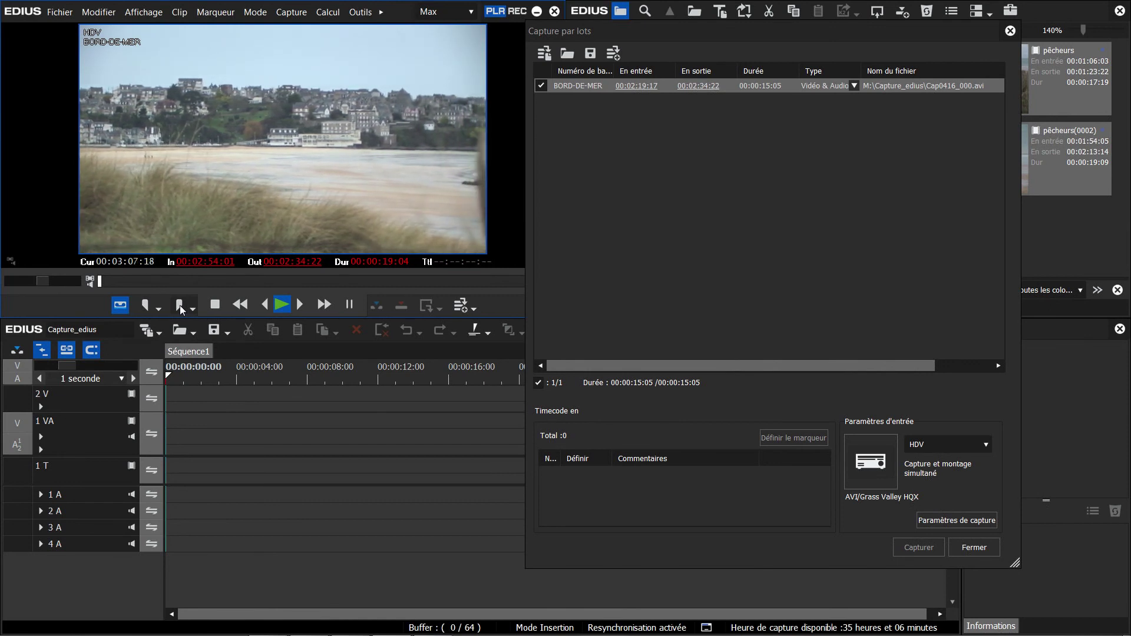
{"action": "left_click", "coordinate": [179, 305]}
{"action": "left_click", "coordinate": [349, 305]}
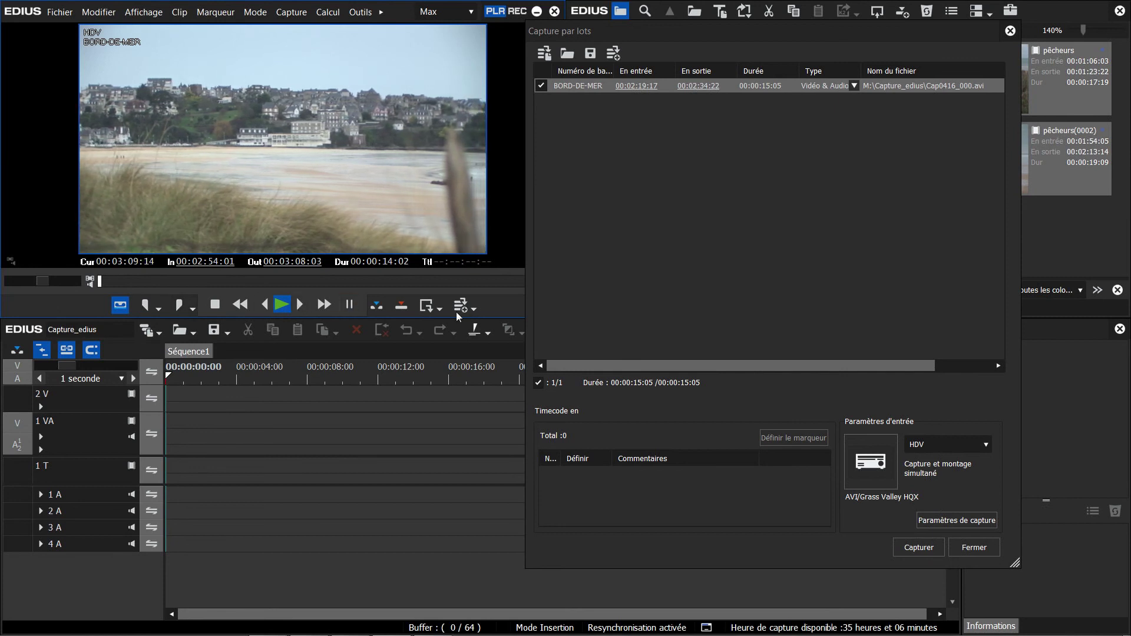
{"action": "left_click", "coordinate": [461, 306]}
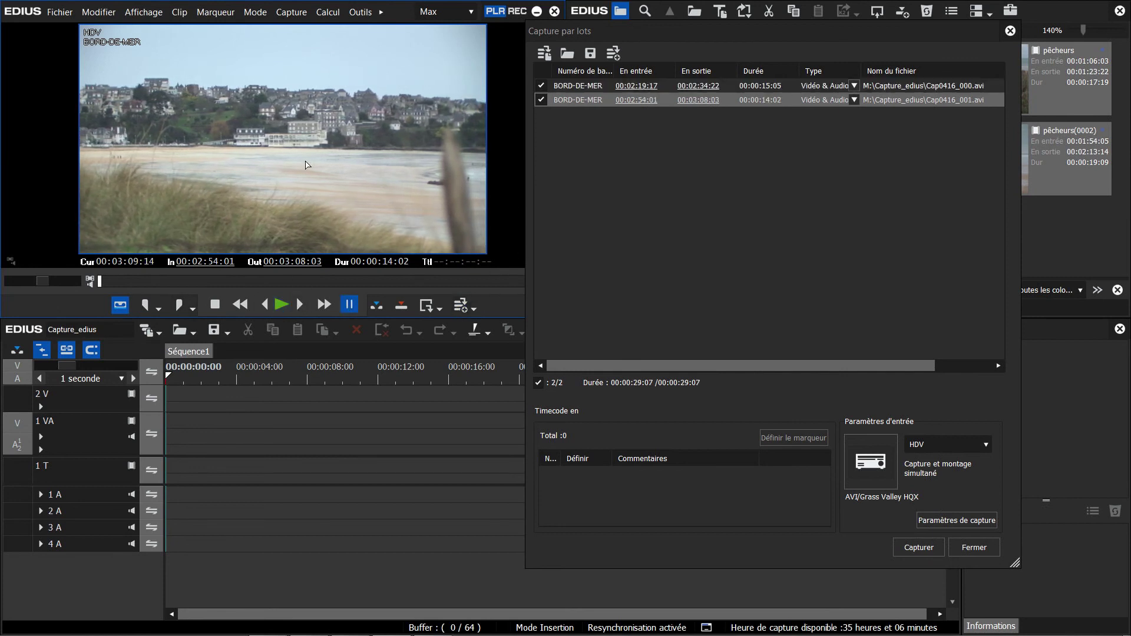